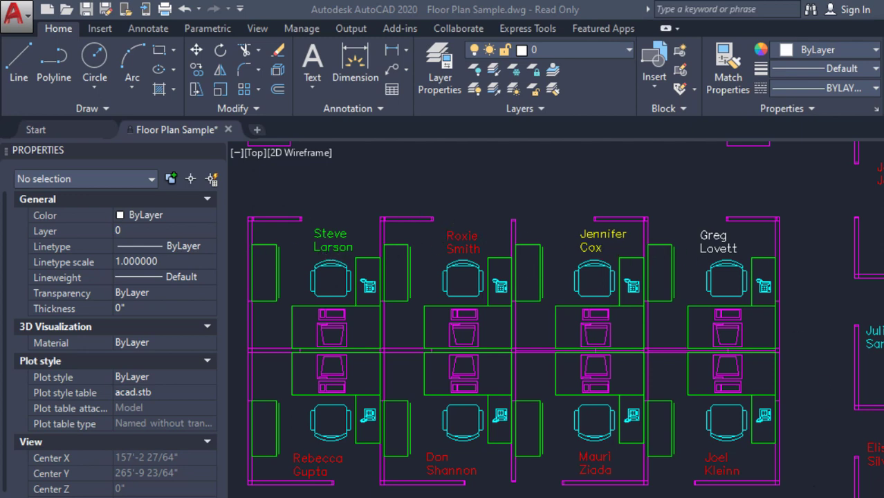
Select all employee name labels with Select Similar and set their Properties colour to Yellow.
left_click(459, 249)
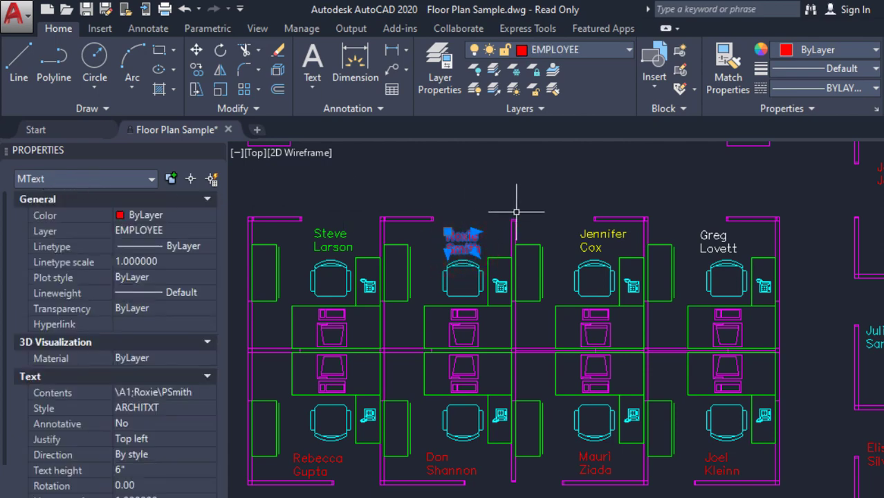
key("Escape")
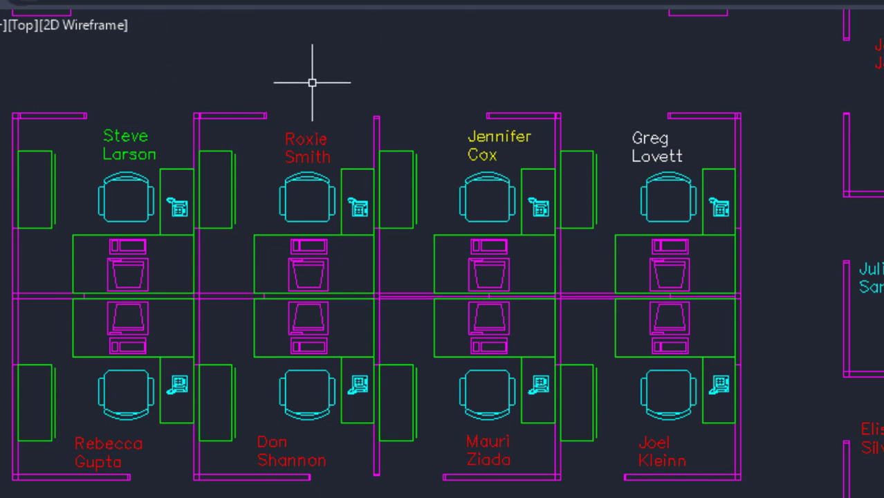
left_click(317, 144)
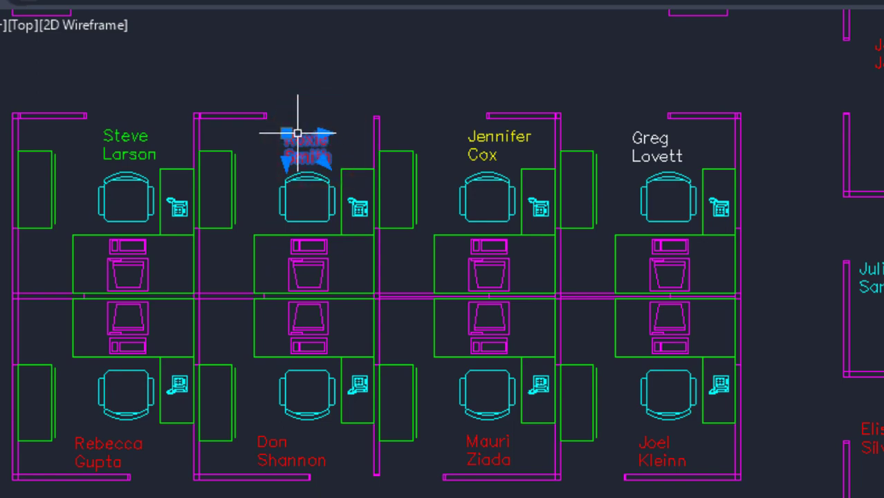
right_click(298, 134)
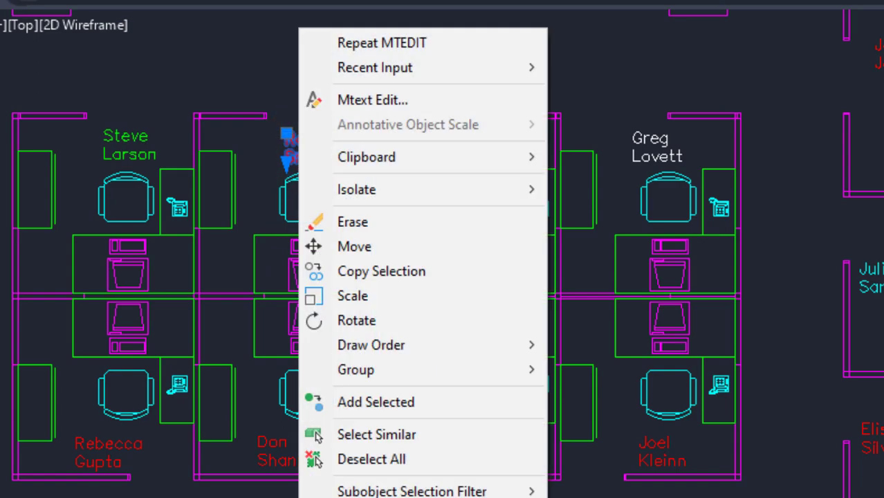
left_click(393, 433)
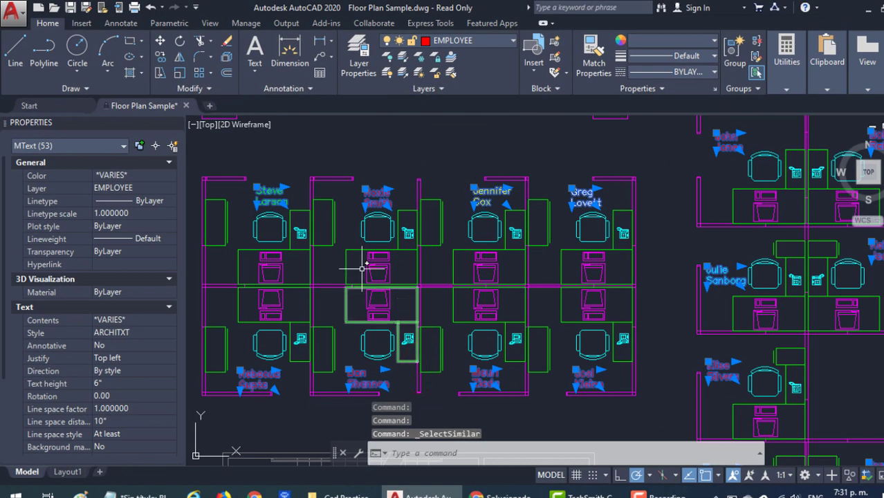
left_click(141, 174)
left_click(141, 174)
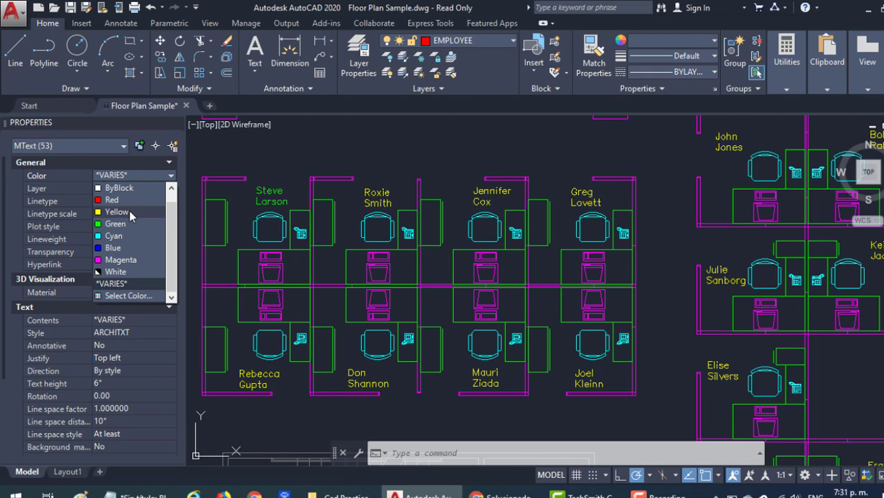
left_click(130, 211)
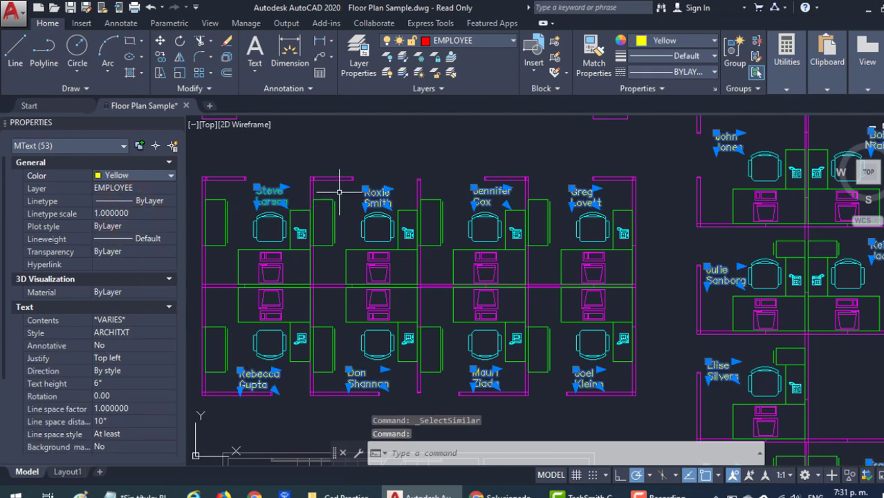
key("Escape")
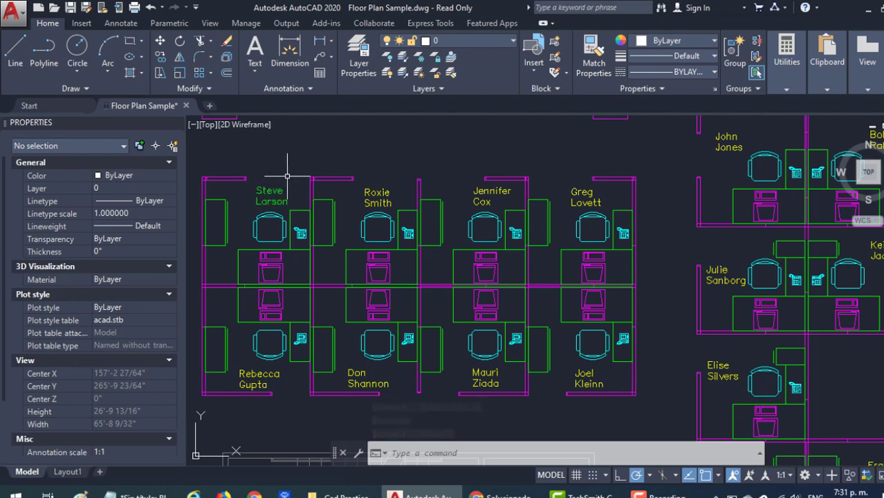
Select the green name label and check its Properties colour list, then dismiss it.
left_click(272, 191)
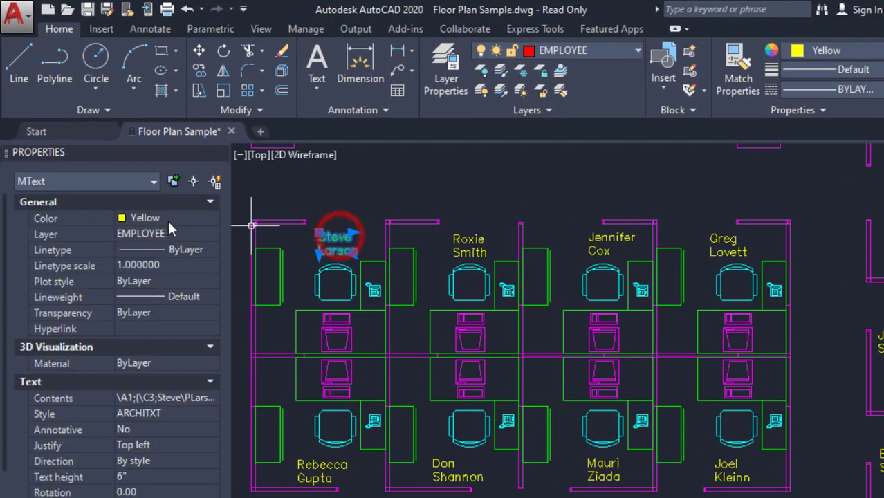
left_click(166, 219)
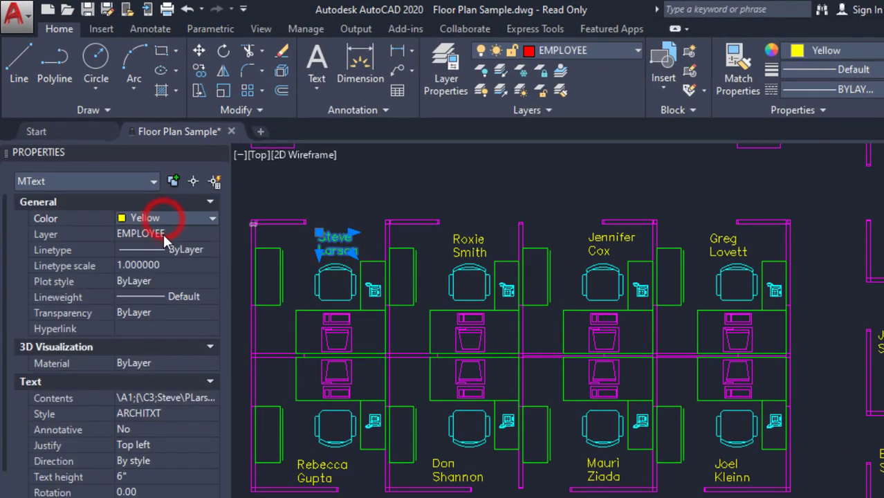
left_click(166, 219)
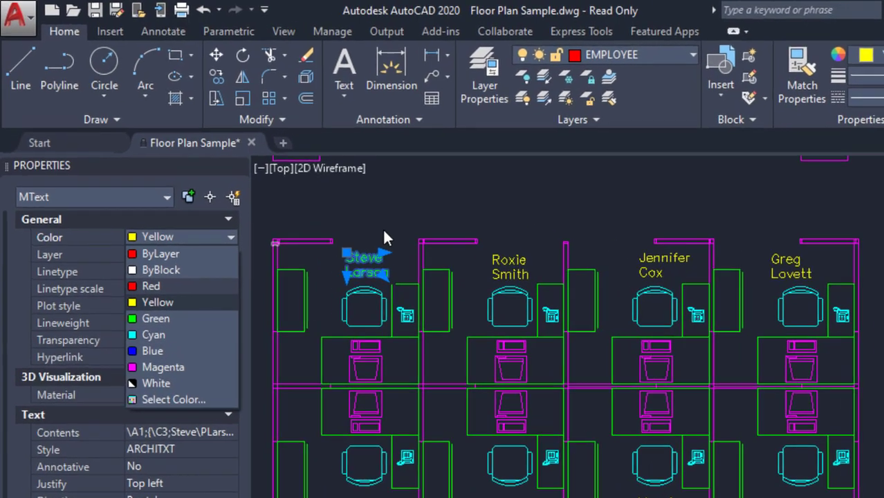
key("Escape")
key("Escape")
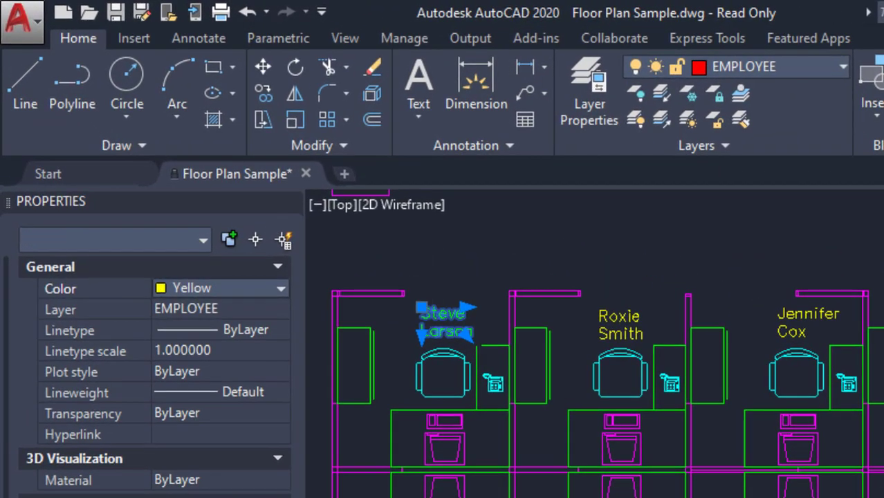
Open the green name label in the in-place Text Editor.
left_click(449, 316)
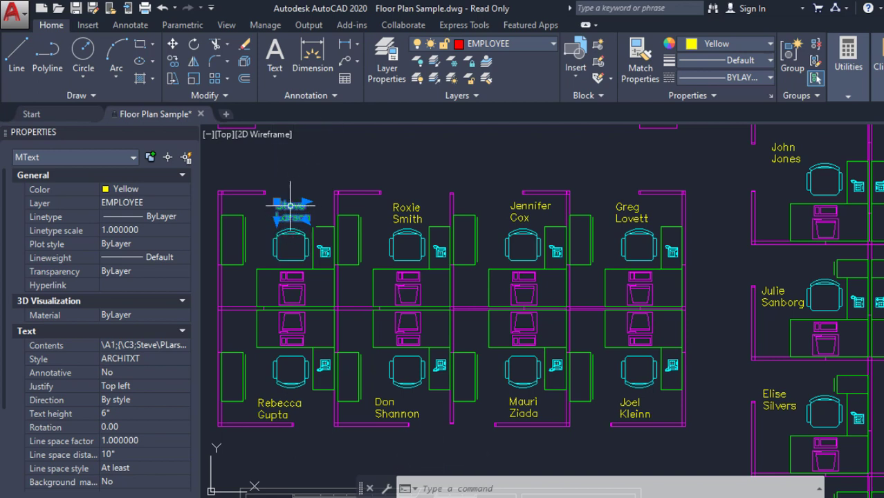
key("Escape")
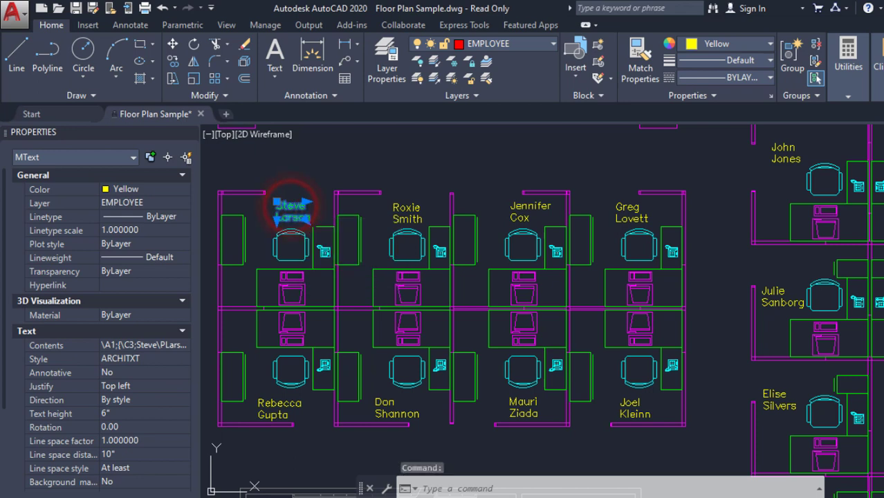
double_click(291, 211)
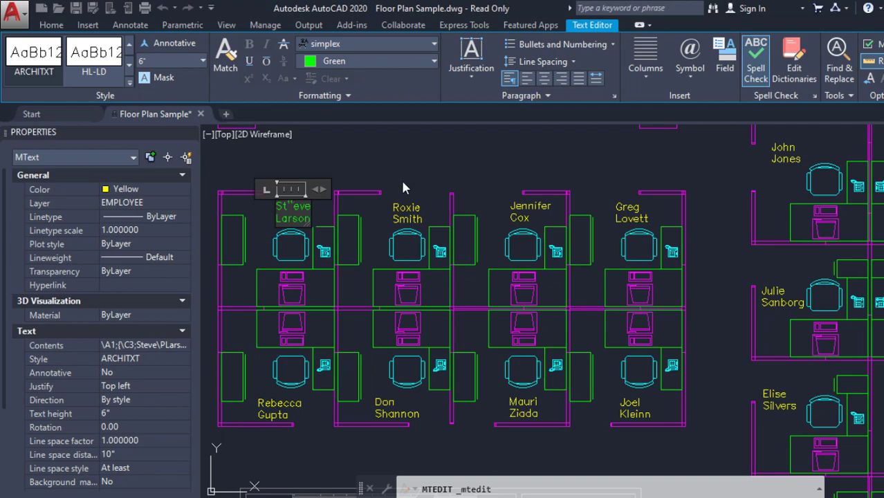
Exit the editor discarding changes, then briefly edit another name label and reselect it.
key("Escape")
left_click(567, 267)
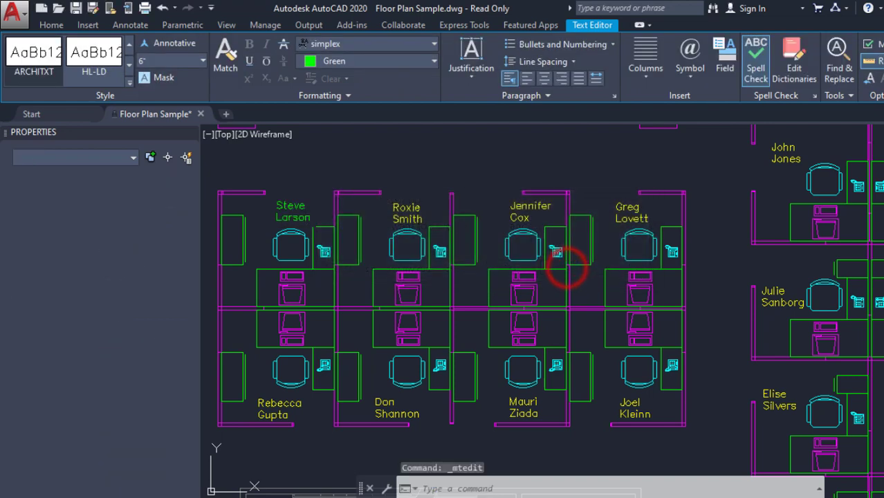
left_click(620, 405)
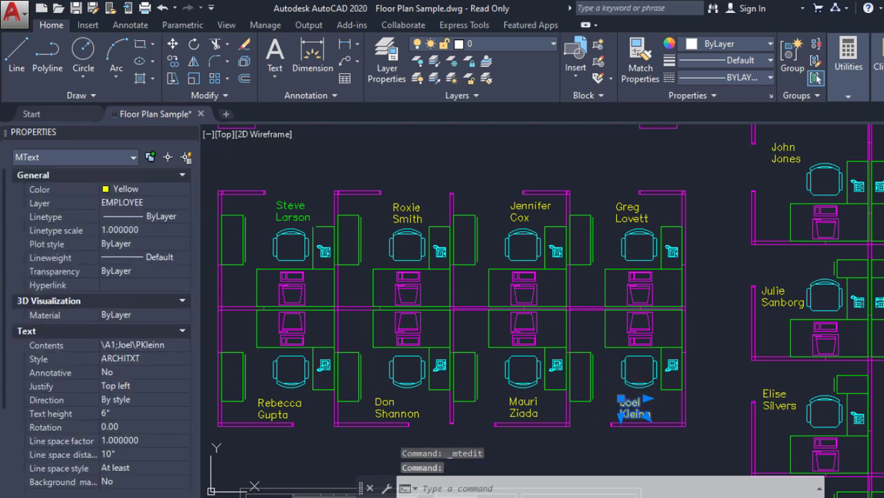
double_click(625, 411)
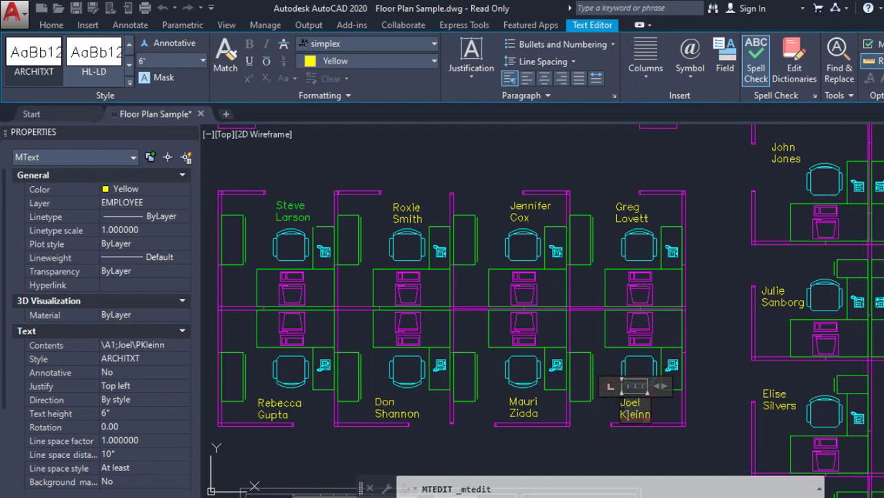
key("Escape")
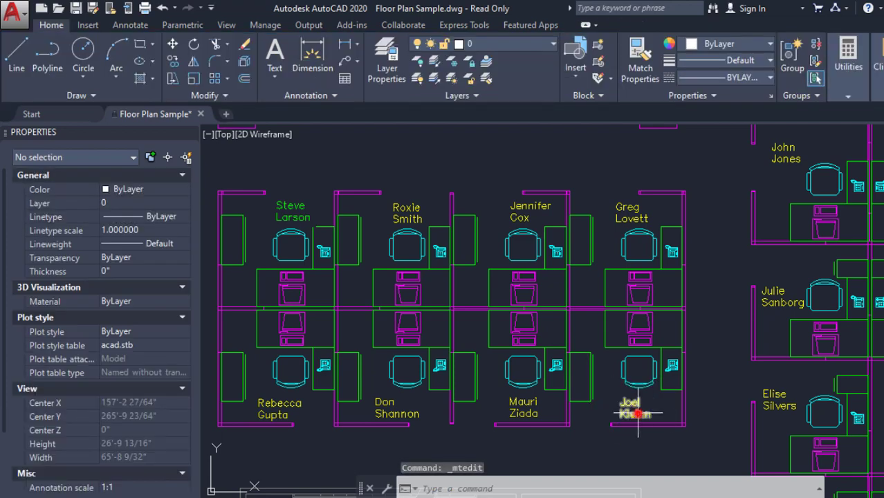
left_click(635, 413)
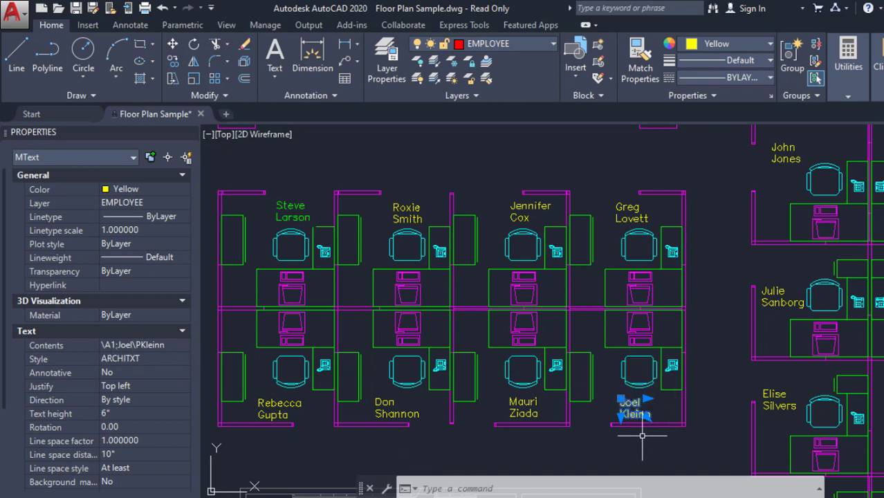
Recolour that second name label's text to Red in the Text Editor and close it.
double_click(634, 412)
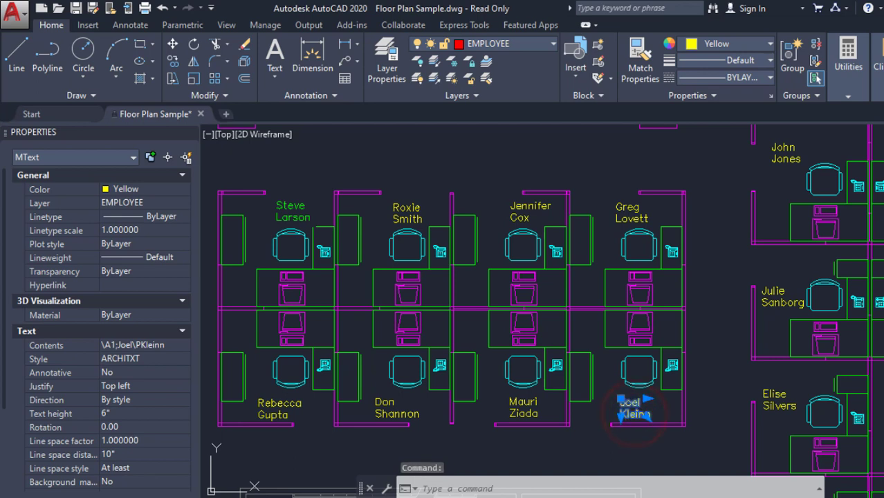
left_click(632, 411)
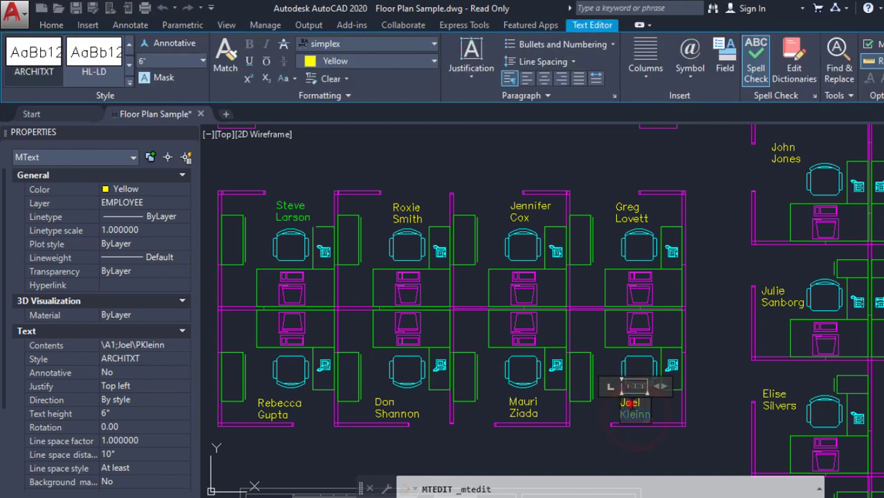
left_click(630, 407)
double_click(621, 400)
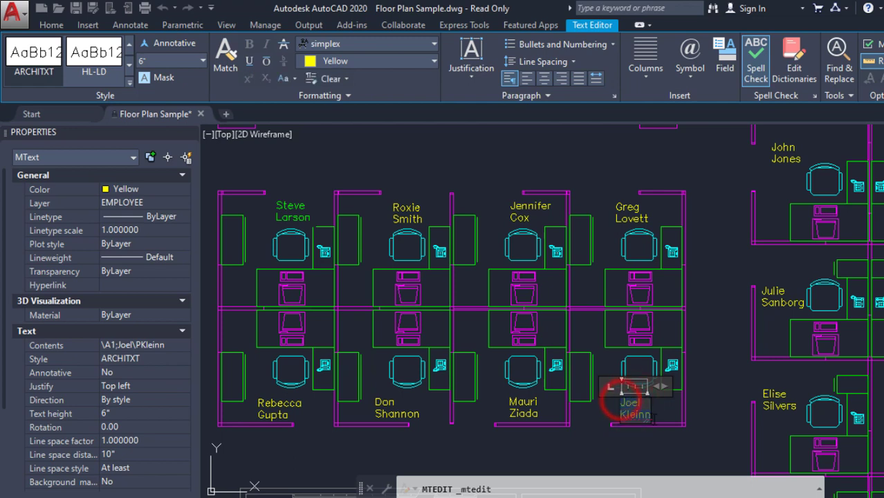
left_click(337, 62)
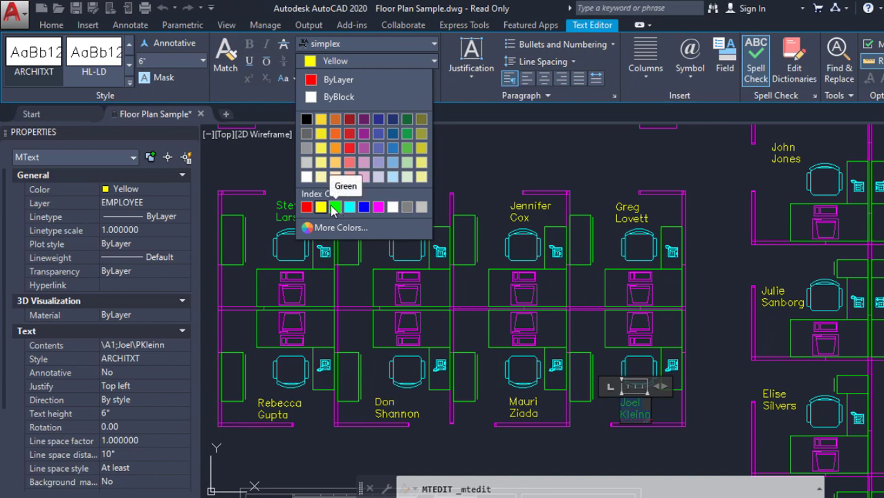
left_click(306, 207)
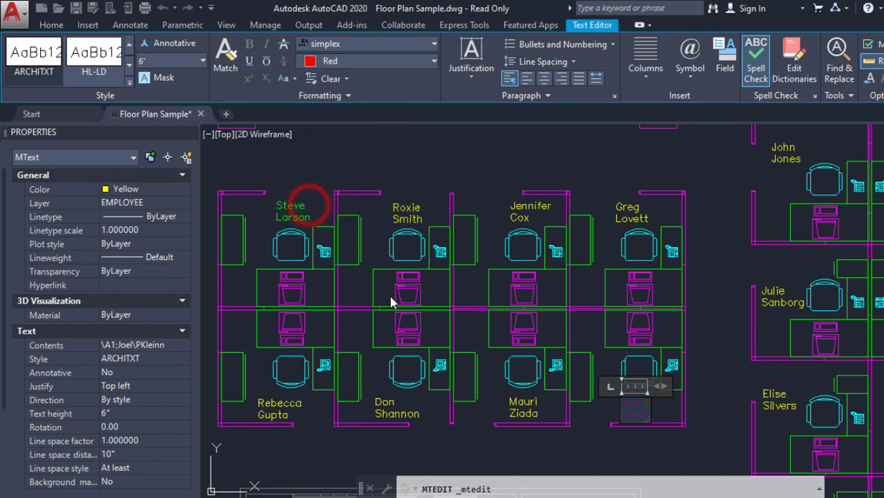
left_click(486, 440)
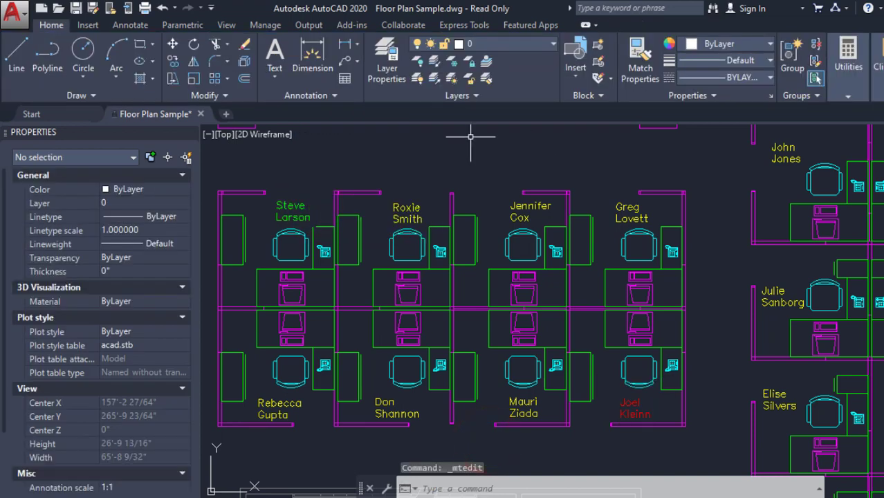
key("Escape")
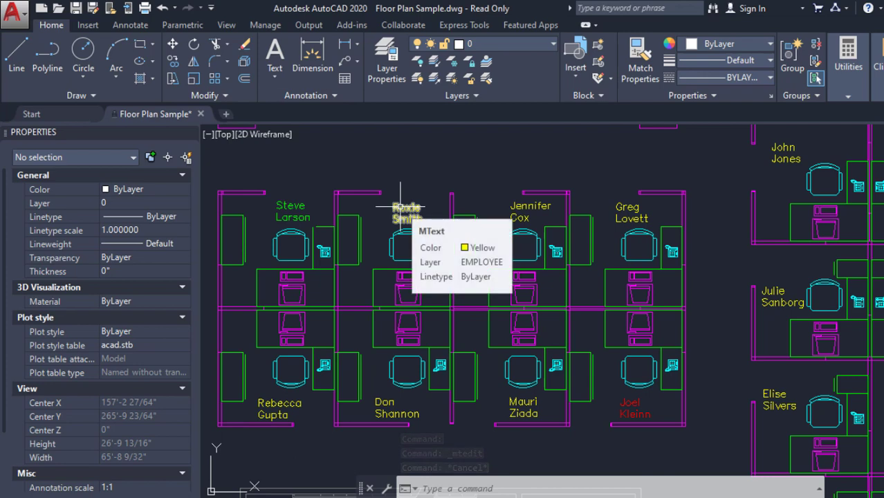
Select all 53 name labels via Select Similar and set their Color to Blue.
right_click(401, 206)
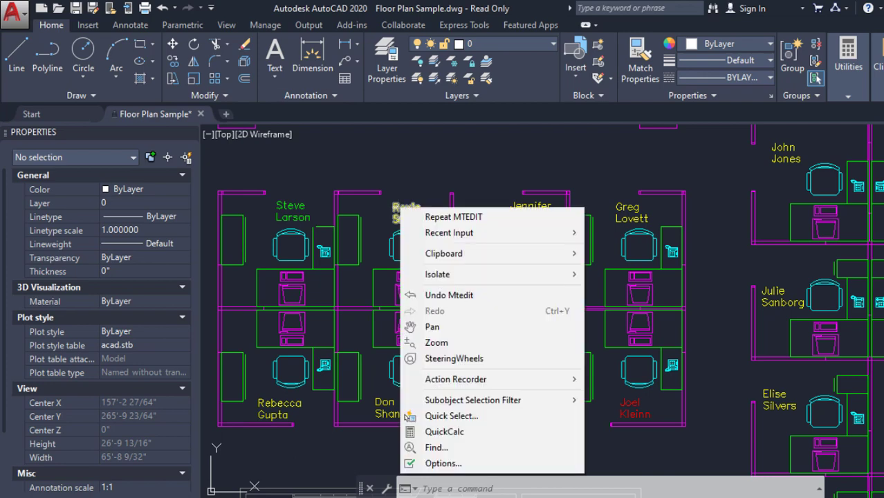
left_click(401, 207)
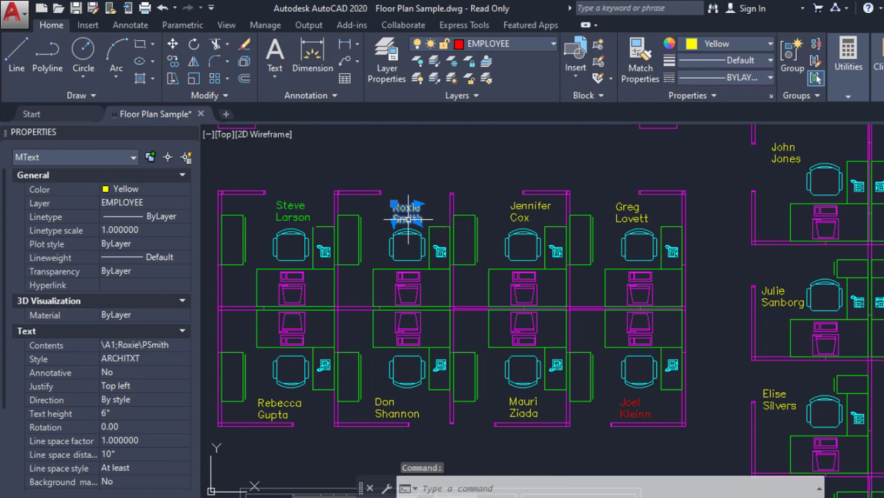
right_click(408, 219)
left_click(480, 396)
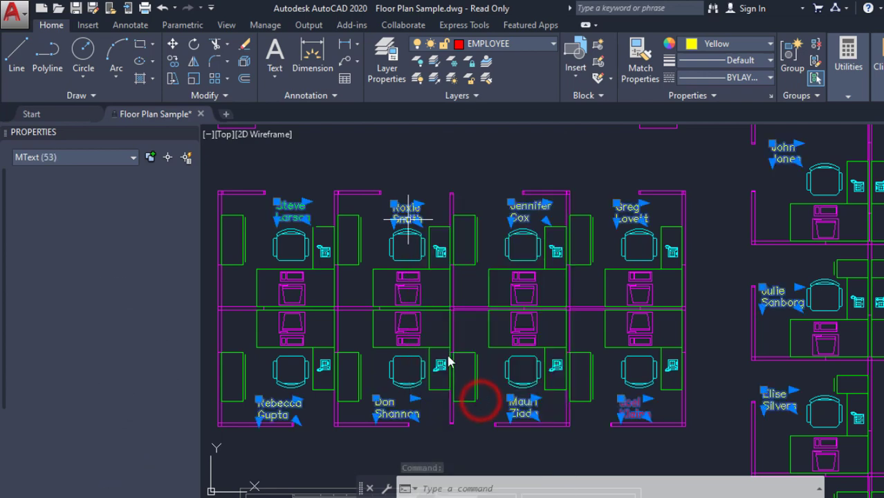
left_click(136, 190)
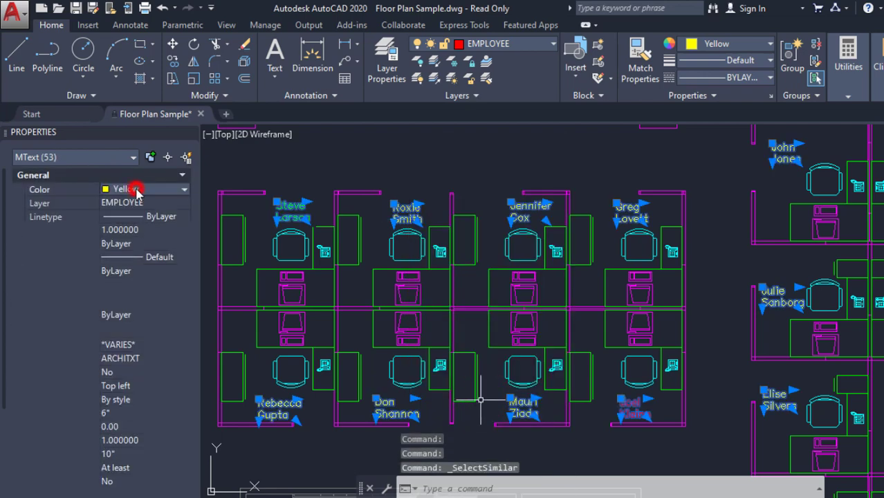
left_click(137, 190)
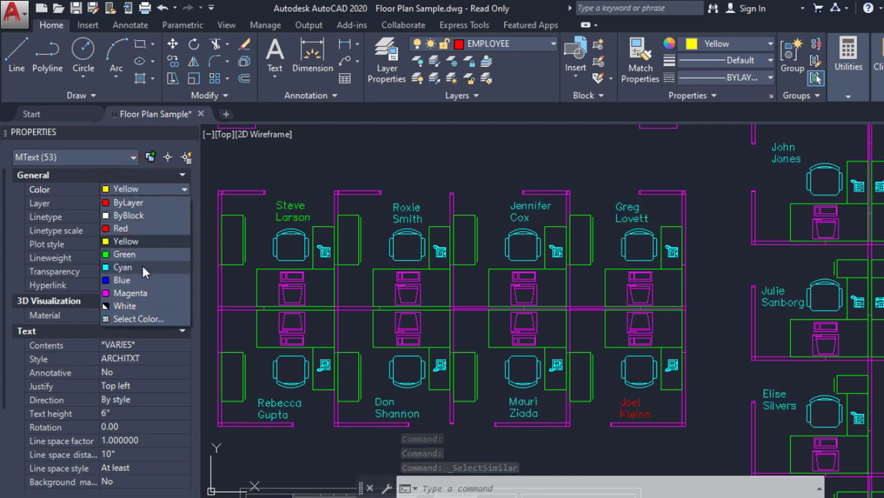
left_click(122, 280)
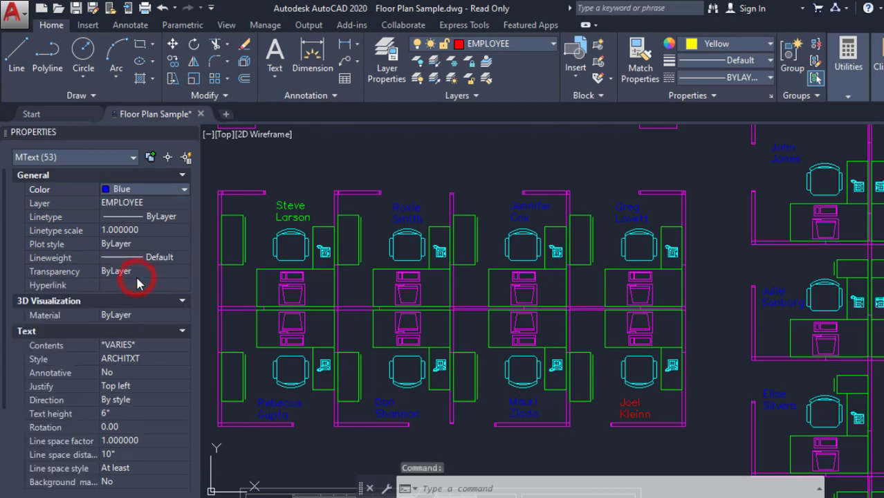
key("Escape")
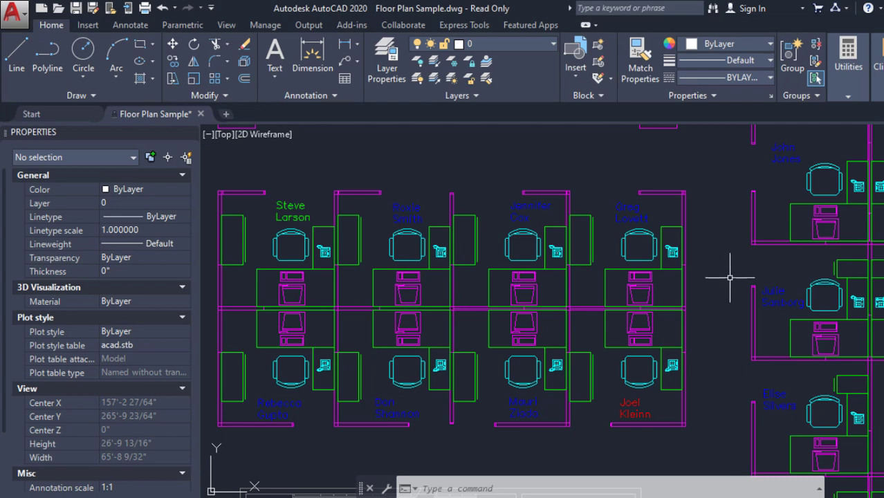
Window-select a name label, Select Similar, and set all labels' Color to Yellow.
right_click(533, 207)
left_click(526, 209)
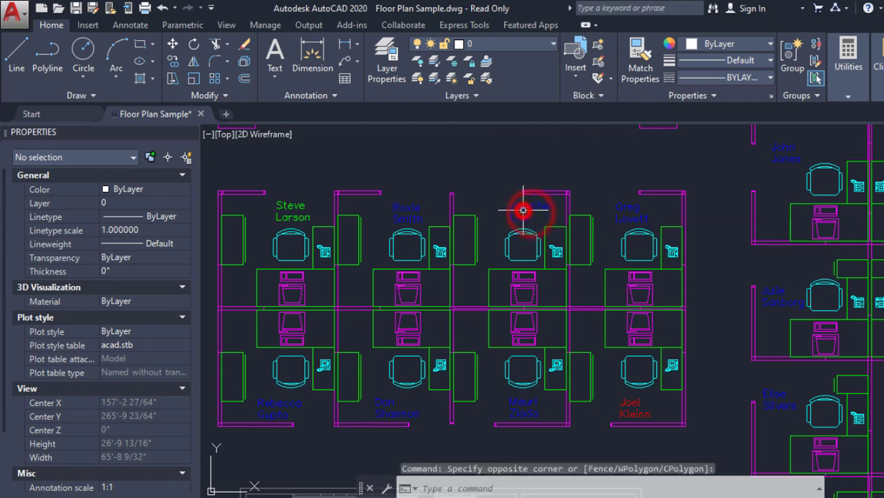
left_click(524, 209)
right_click(517, 205)
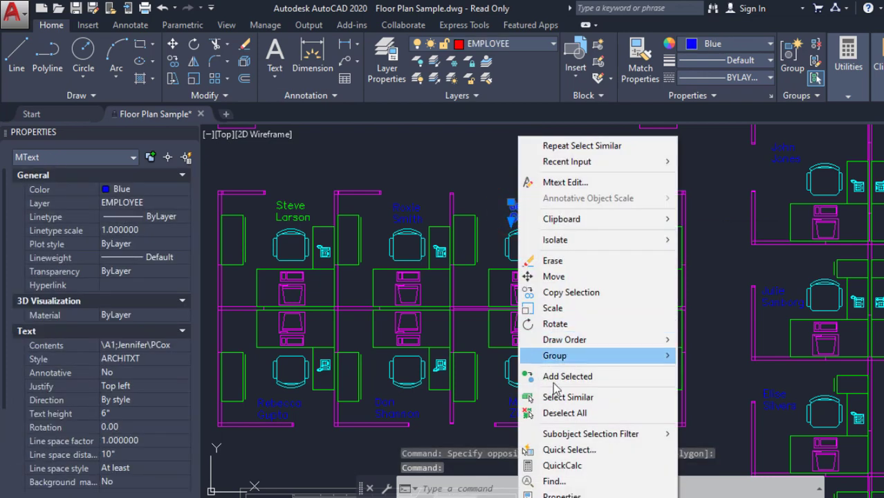
left_click(589, 398)
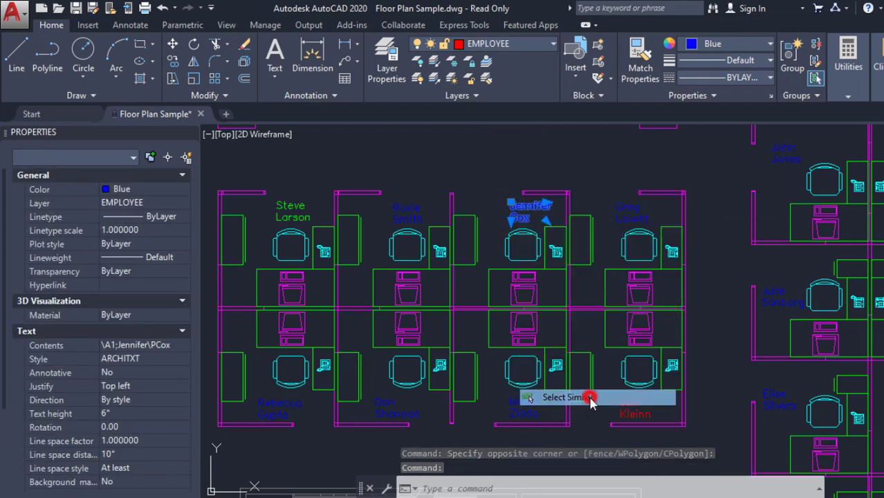
left_click(163, 190)
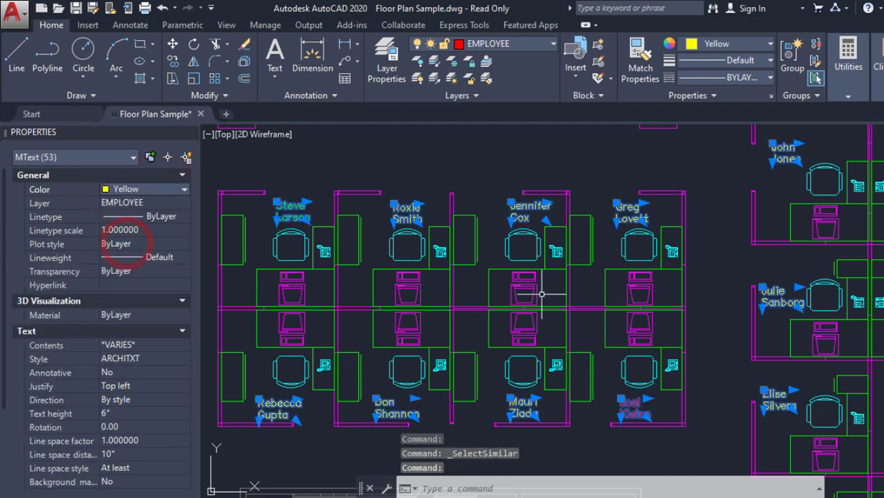
key("Escape")
key("Escape")
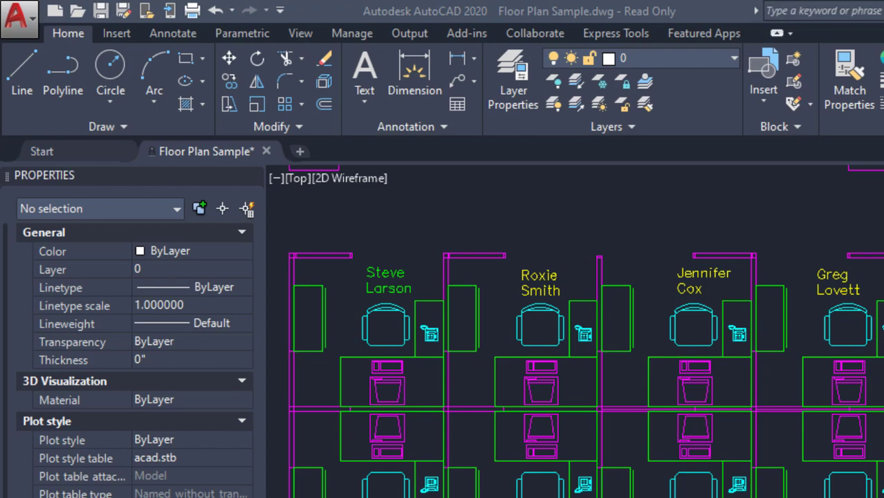
Load StripMtext v5-0b.lsp through Manage > Load Application, then close the dialog.
left_click(353, 34)
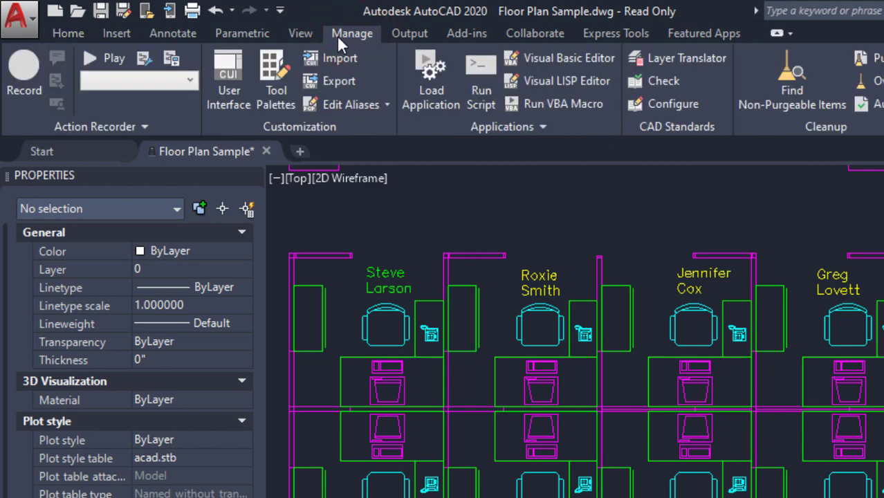
left_click(420, 76)
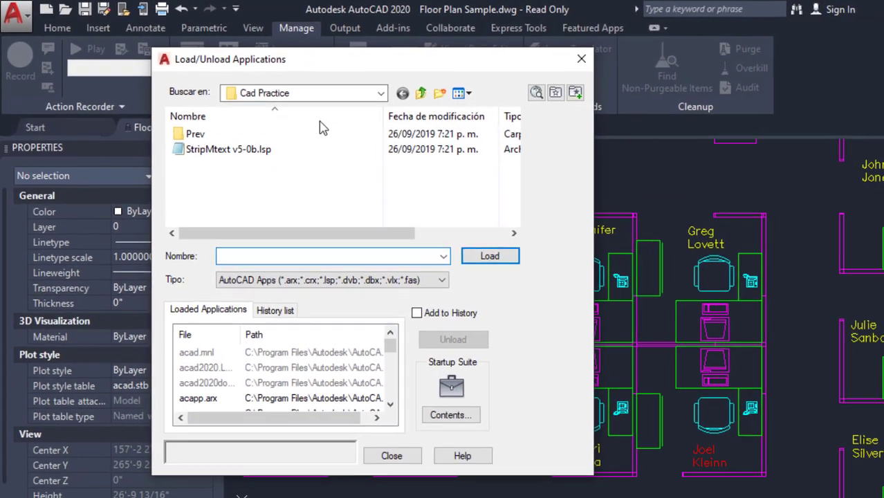
left_click(293, 172)
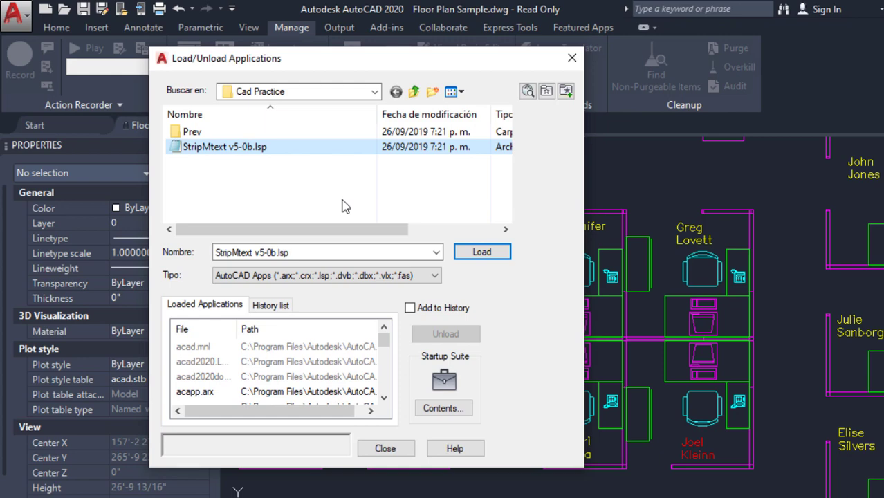
left_click(483, 256)
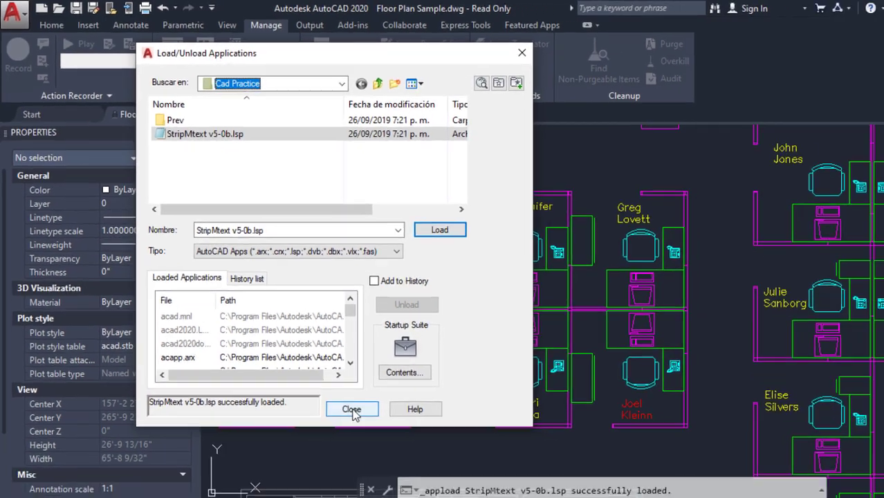
left_click(390, 449)
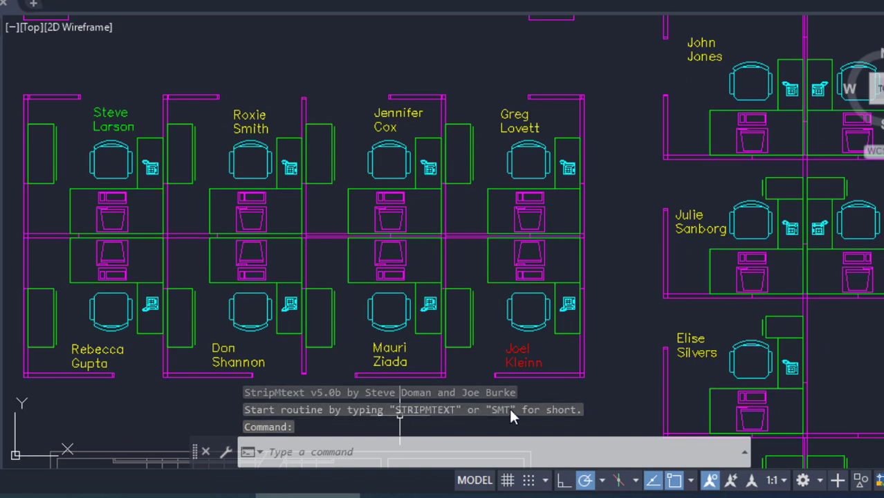
Run SMT and pick the green and red name labels to open the StripMtext options.
left_click(429, 450)
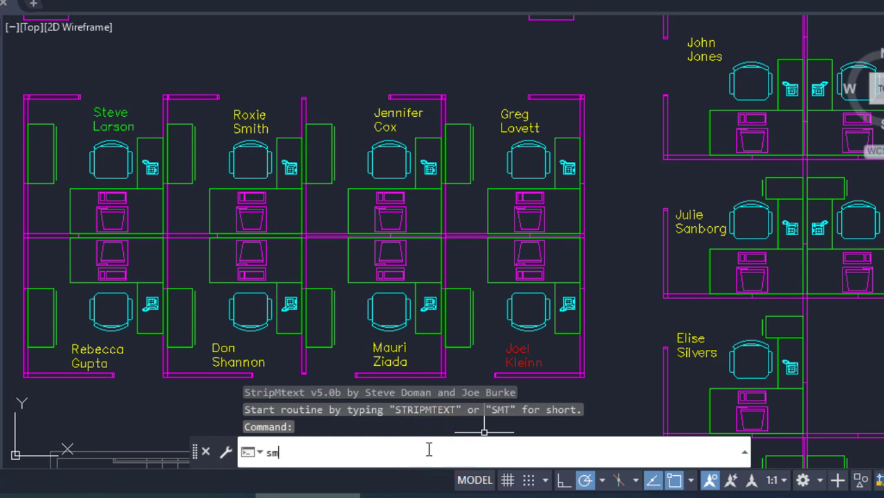
type("t")
key("Return")
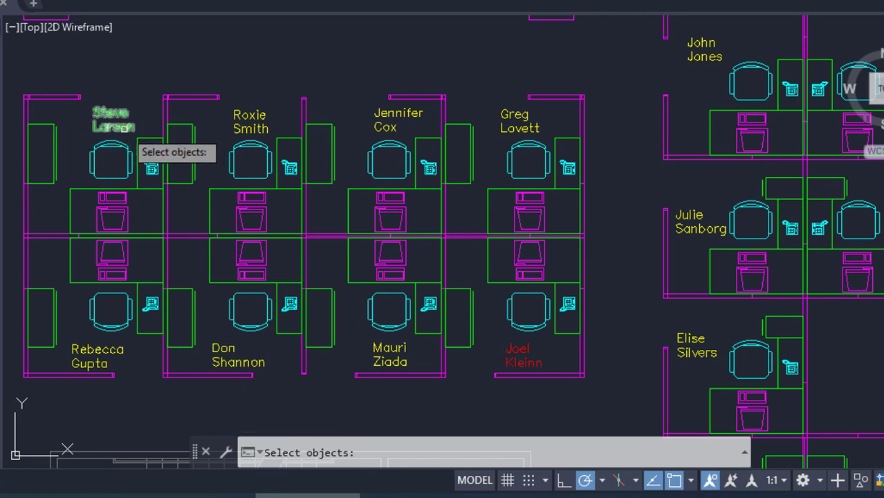
left_click(124, 128)
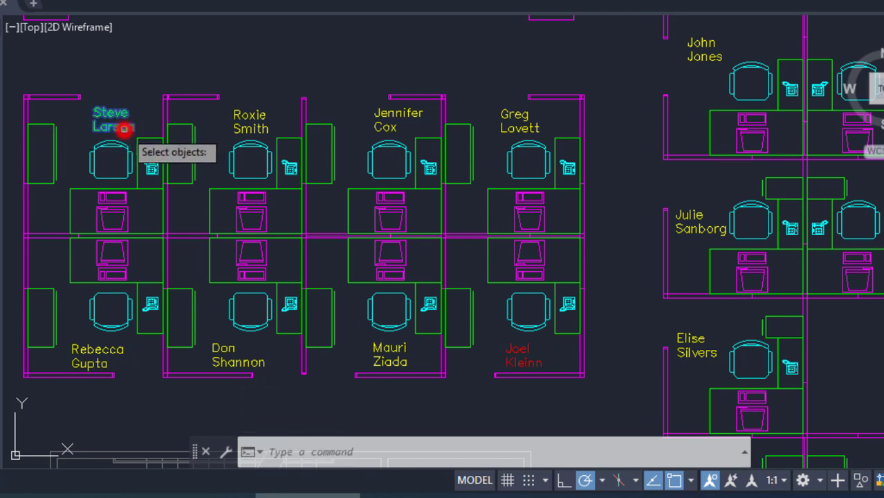
left_click(517, 350)
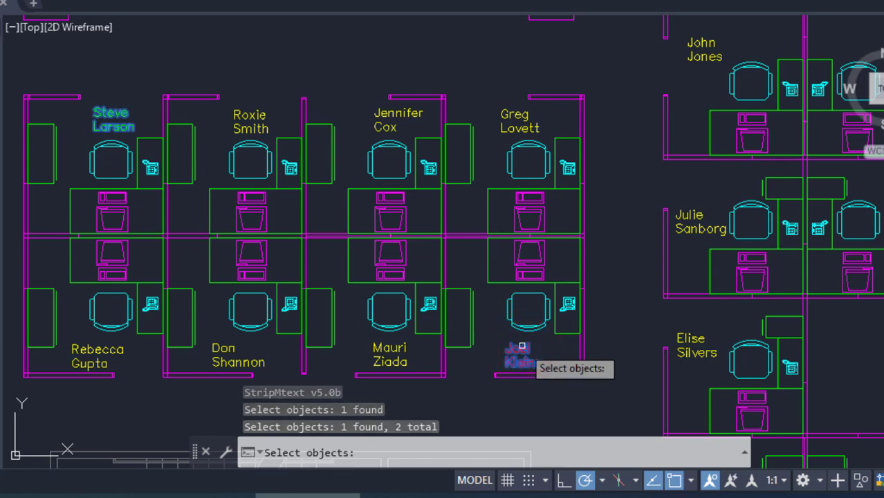
key("Return")
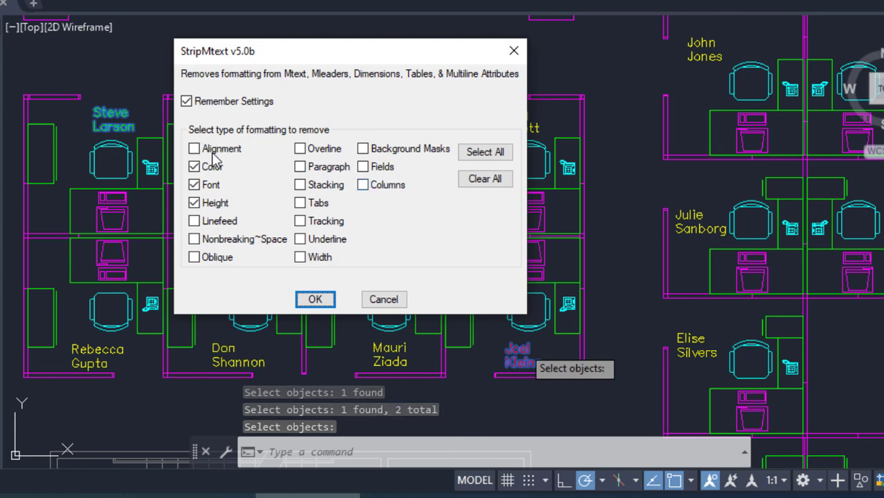
Untick Font and Height in StripMtext, keeping only Color, and apply to both labels.
left_click(194, 185)
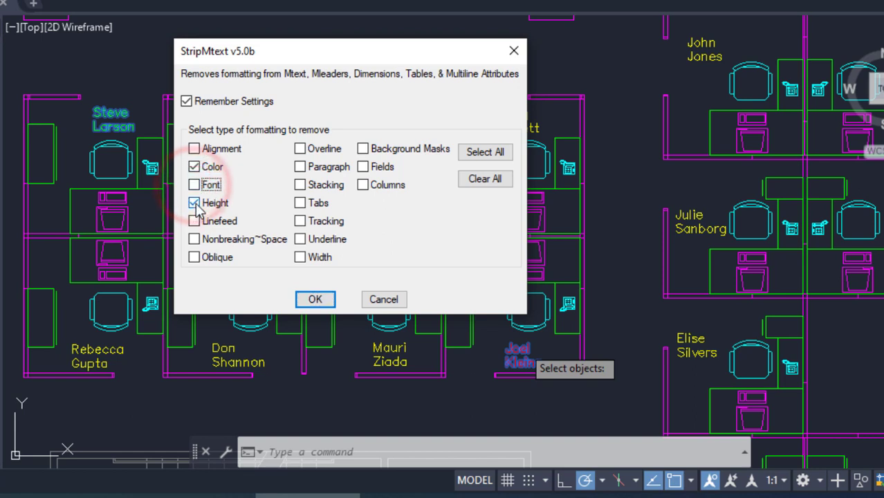
left_click(195, 202)
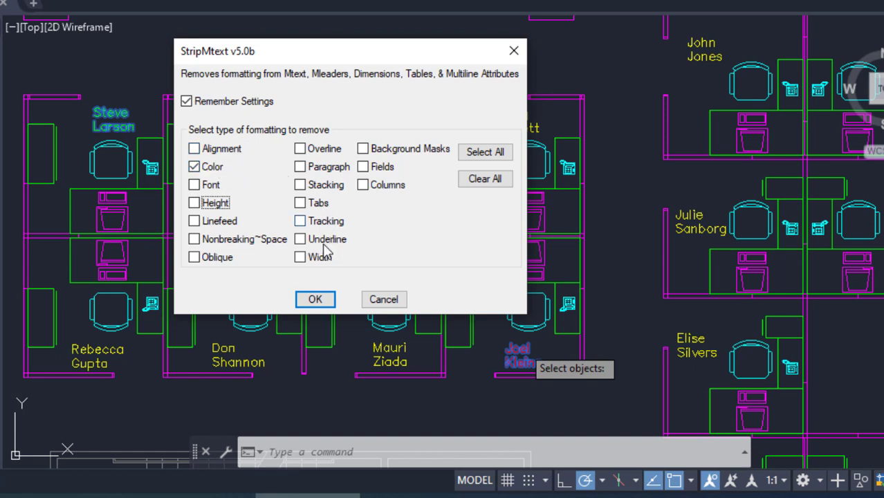
left_click(315, 299)
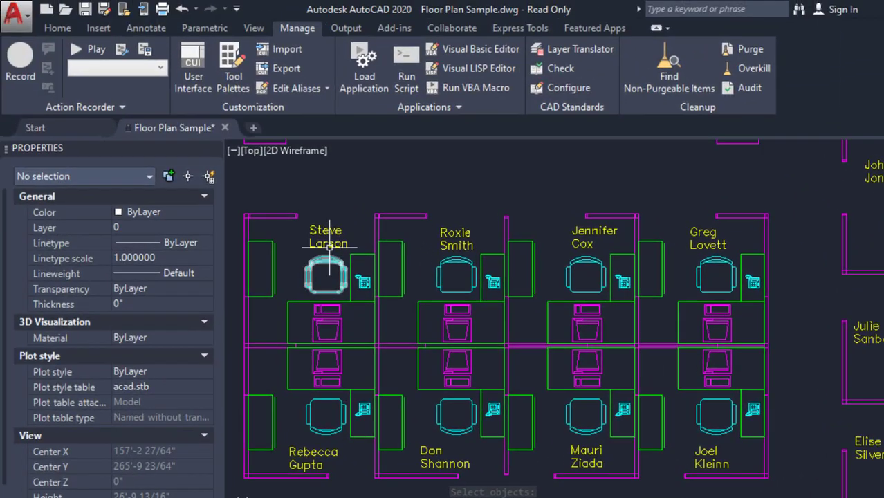
Select all 53 name labels via Select Similar and open the Properties Color list.
left_click(331, 246)
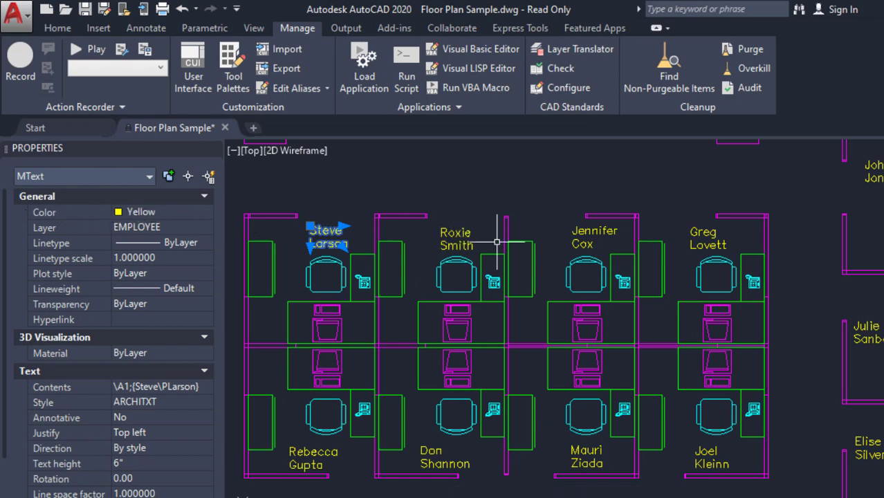
key("Escape")
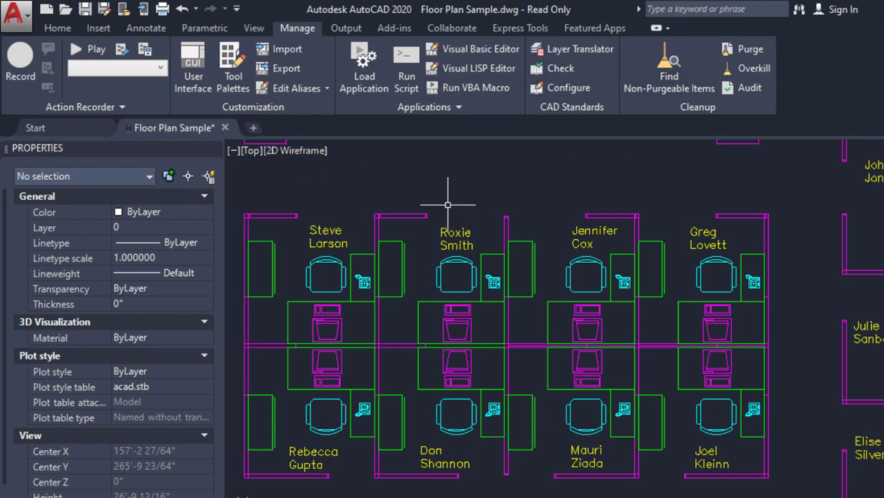
left_click(459, 228)
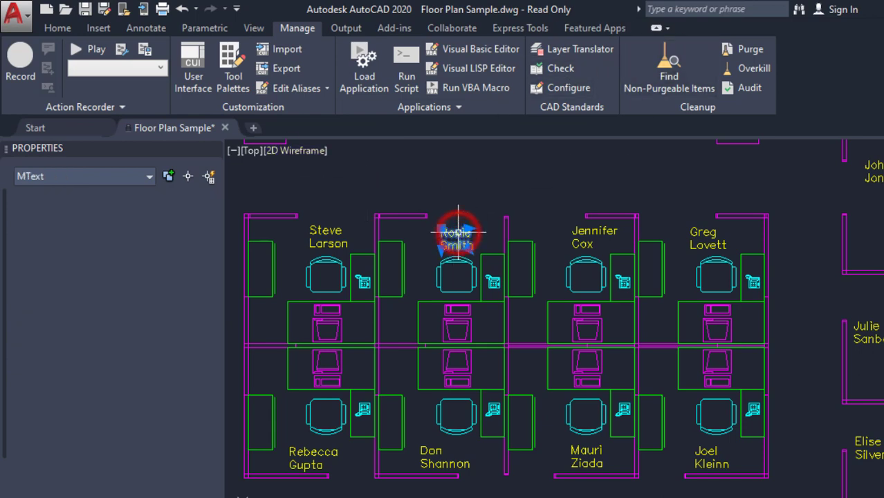
right_click(452, 234)
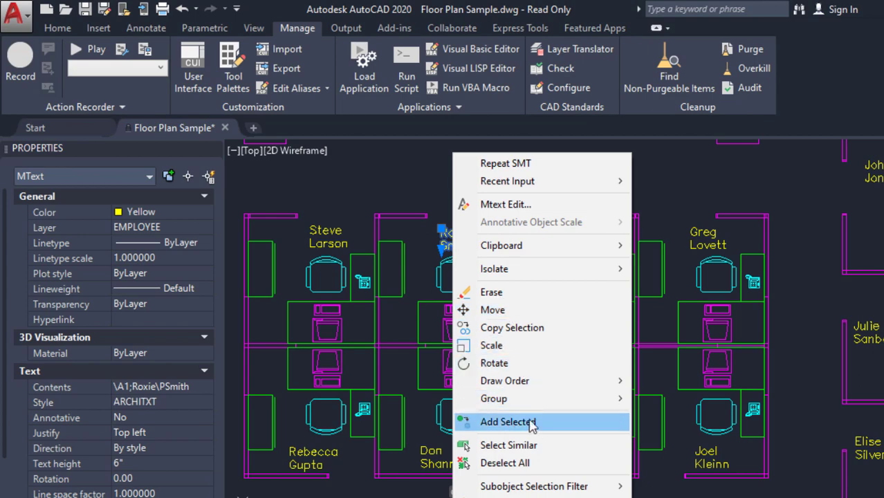
left_click(474, 445)
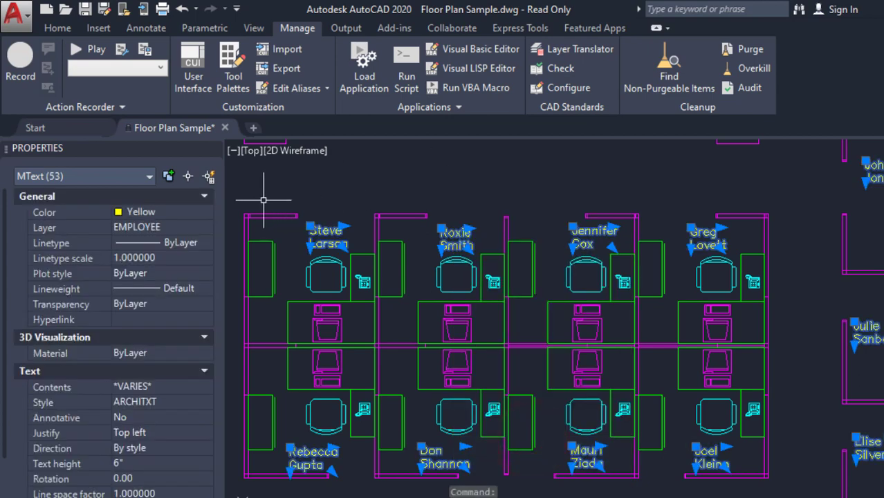
left_click(192, 216)
left_click(194, 216)
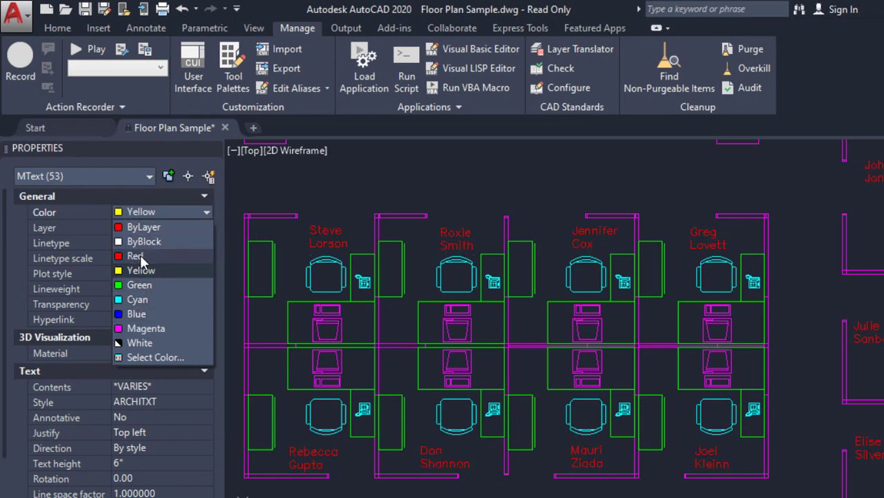
Set the selected name labels' color to Red, then check that a single label reads Red.
left_click(139, 256)
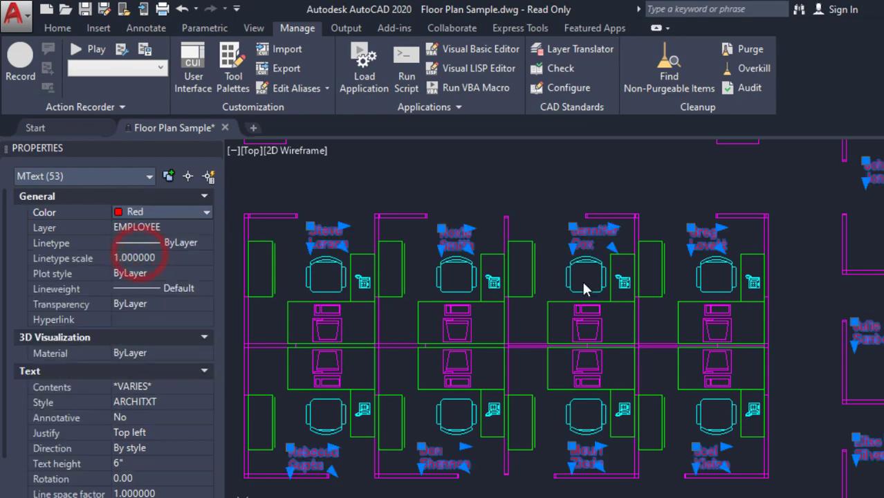
key("Escape")
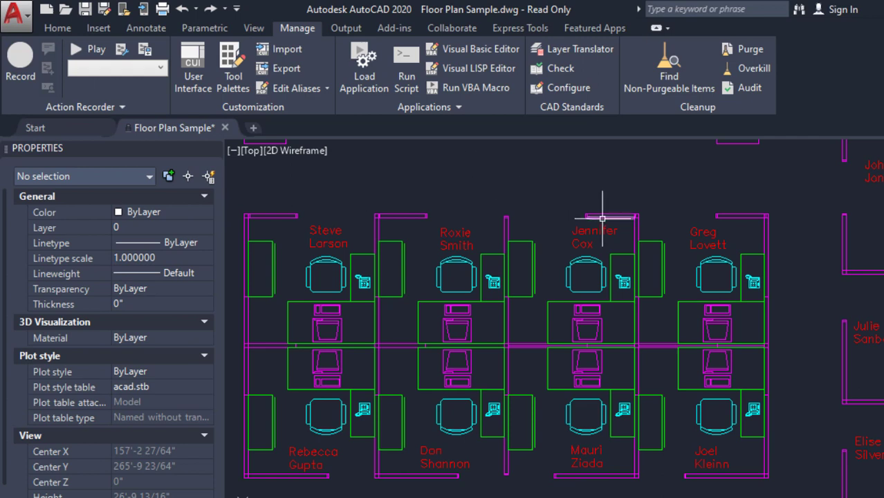
left_click(591, 226)
Change the top-row third cubicle's name label text to the Stencil font.
left_click(588, 224)
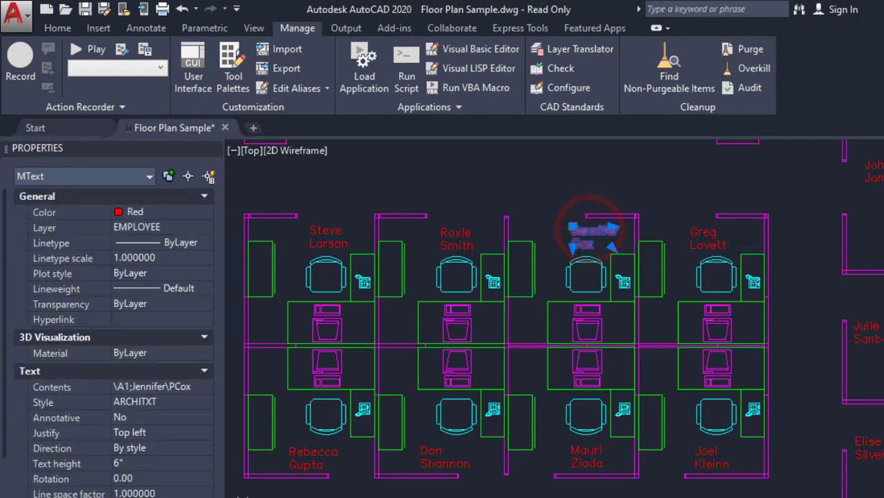
double_click(592, 231)
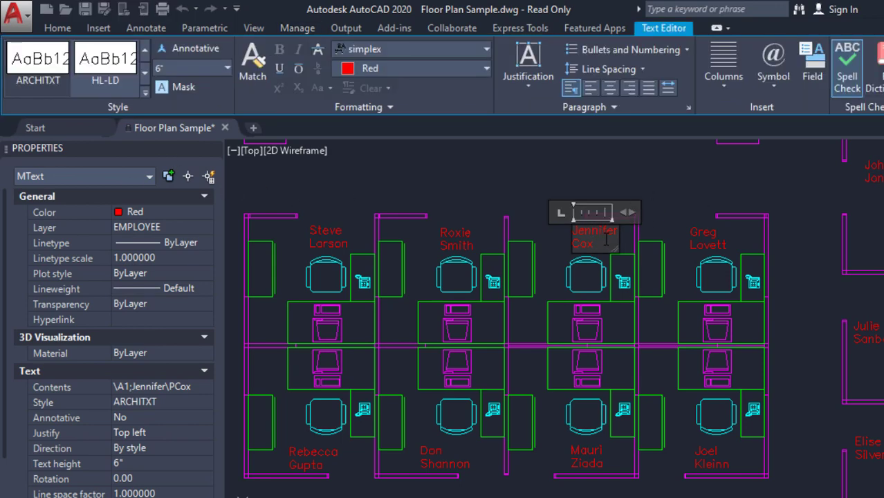
triple_click(602, 242)
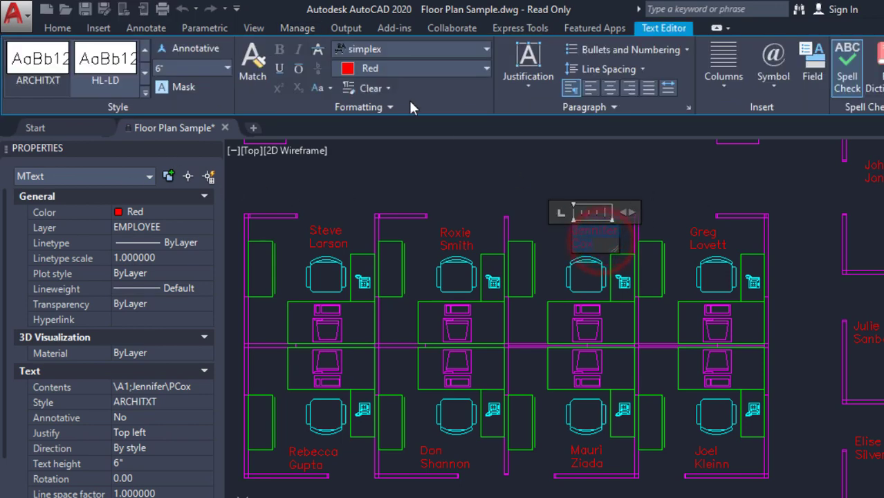
left_click(372, 50)
scroll(375, 201, "down", 1)
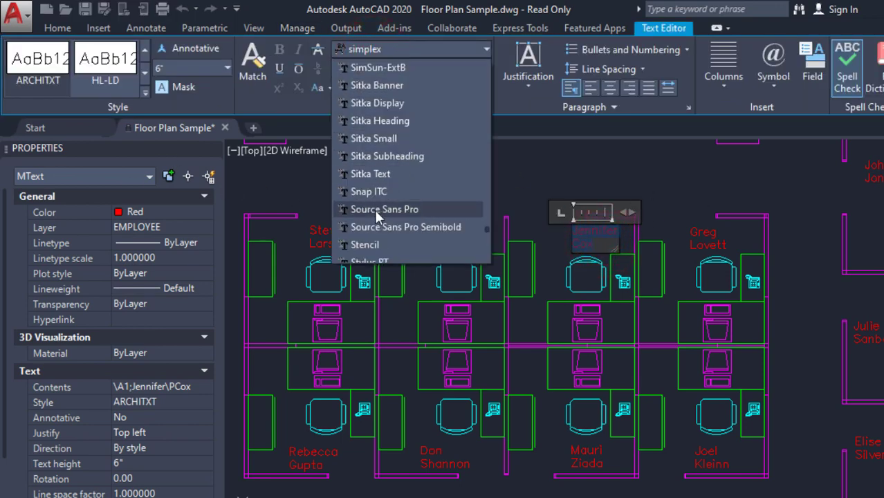
scroll(375, 210, "down", 1)
left_click(377, 187)
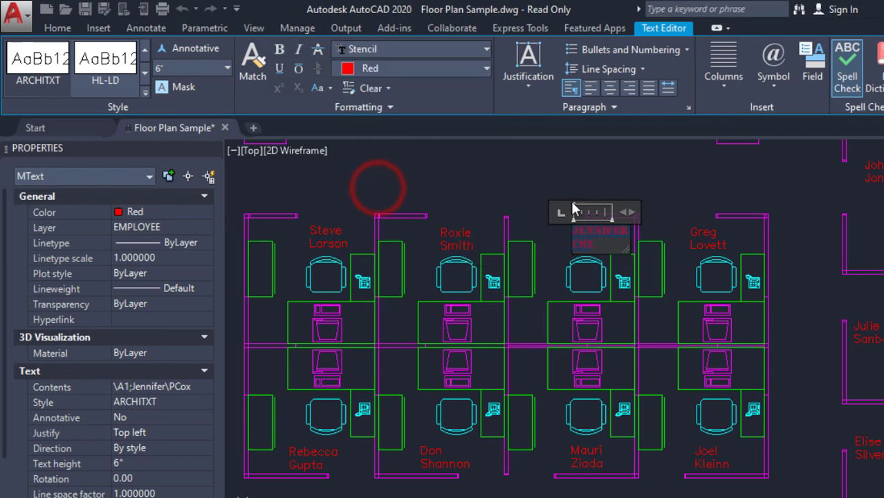
left_click(536, 175)
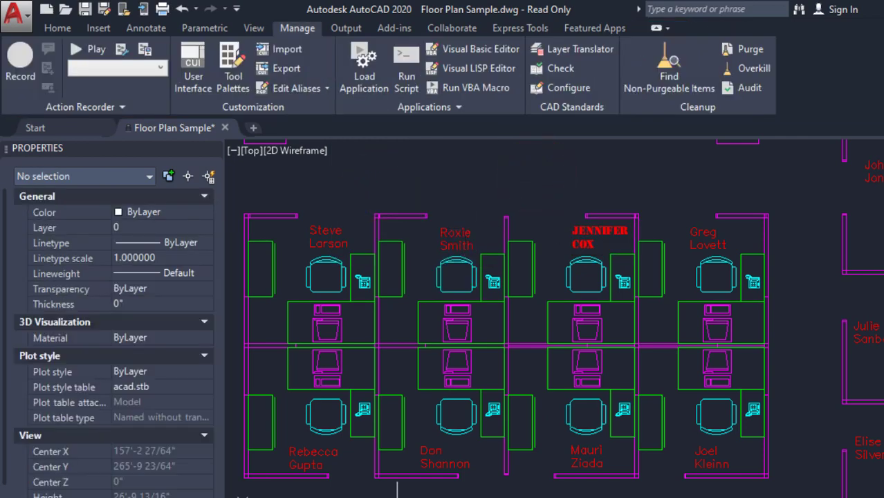
Change the bottom-left cubicle's name label to the Sitka Small font.
left_click(328, 455)
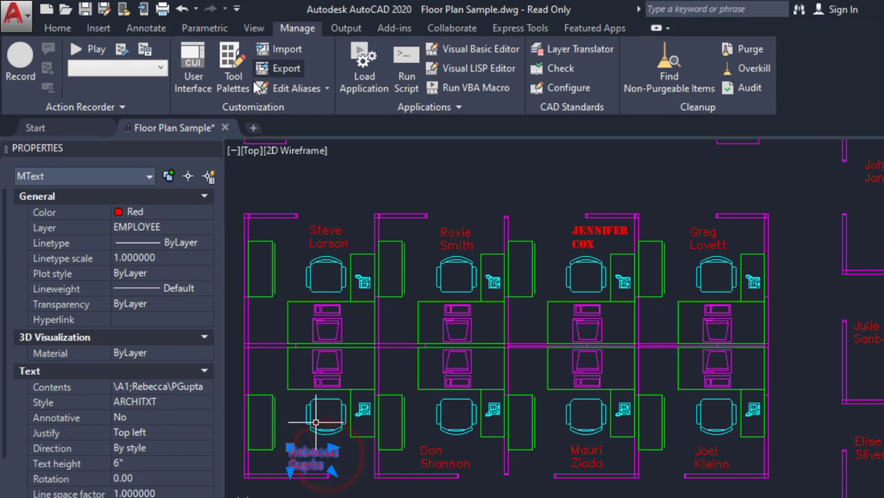
double_click(313, 467)
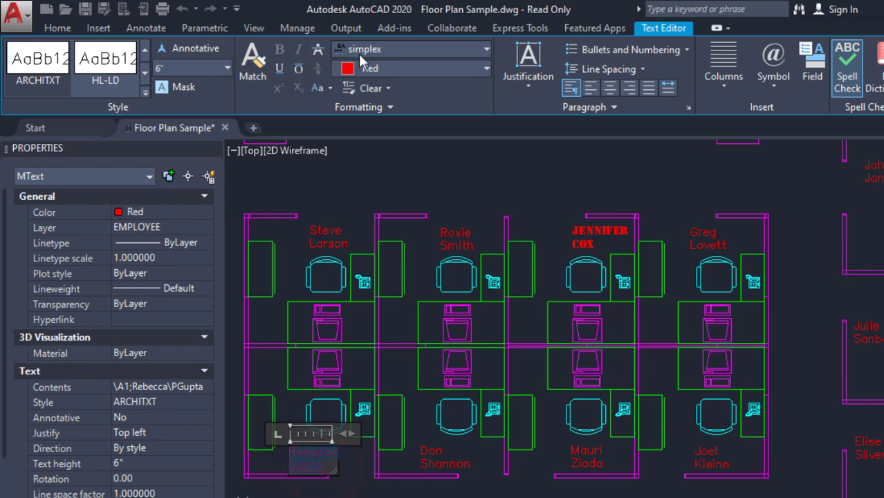
left_click(364, 54)
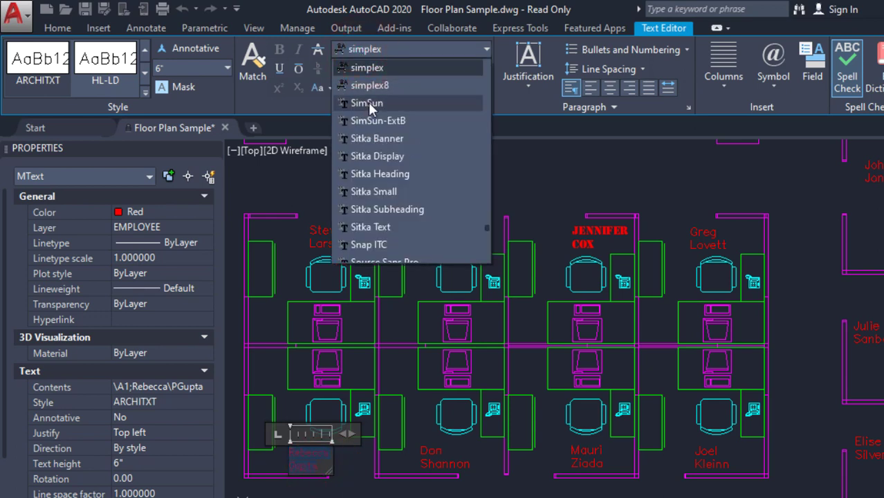
left_click(379, 193)
left_click(426, 212)
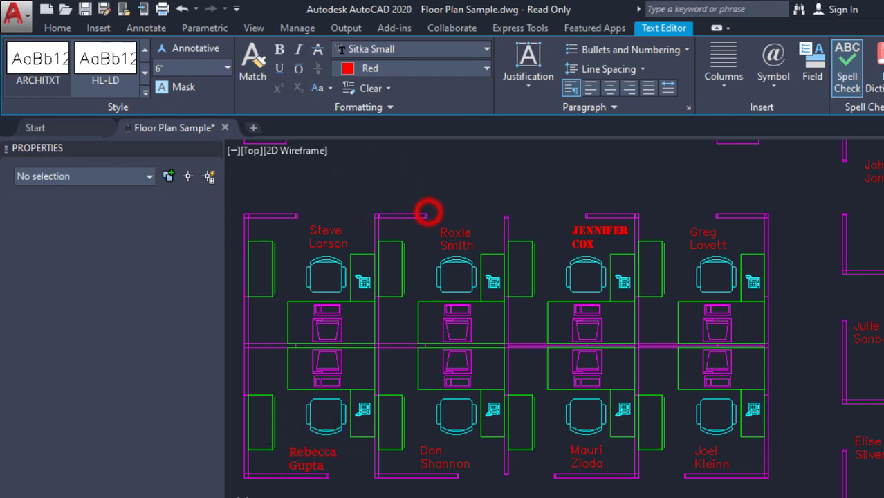
Select all 53 name labels using Select Similar on the top-left cubicle's label.
left_click(333, 230)
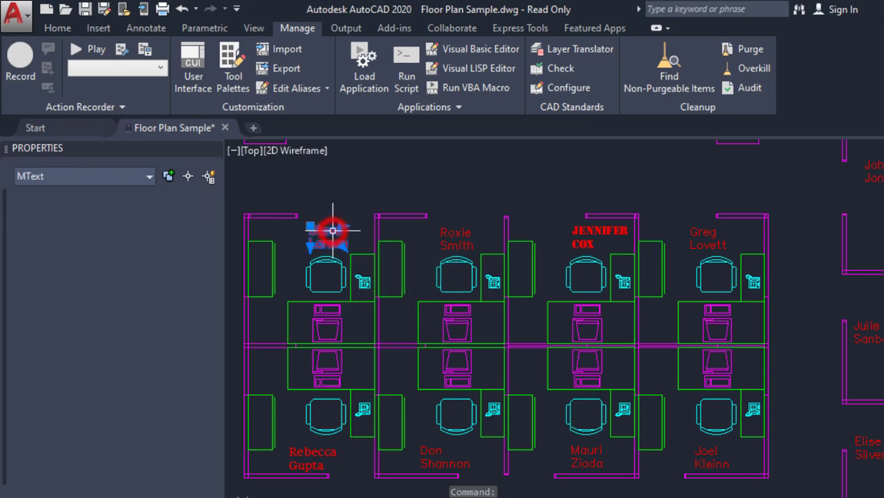
right_click(333, 230)
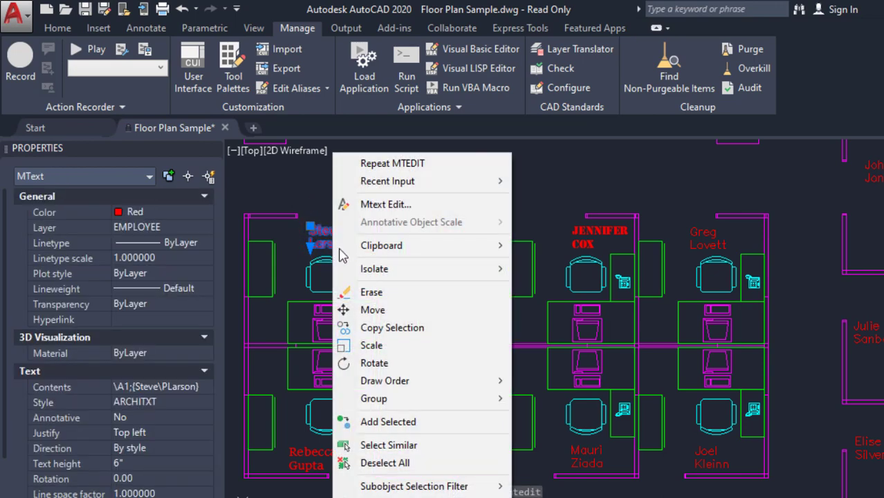
left_click(420, 448)
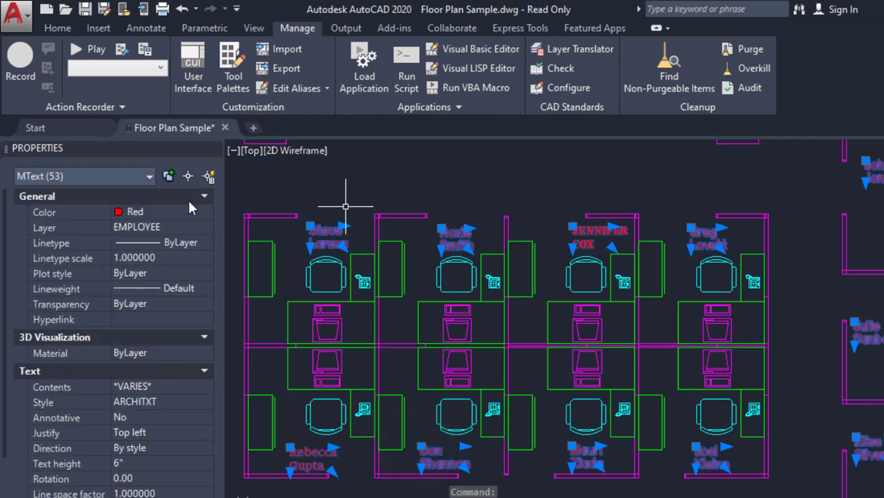
Apply the ROMANS text style to all labels, then check the Stencil-font label.
left_click(172, 402)
left_click(173, 402)
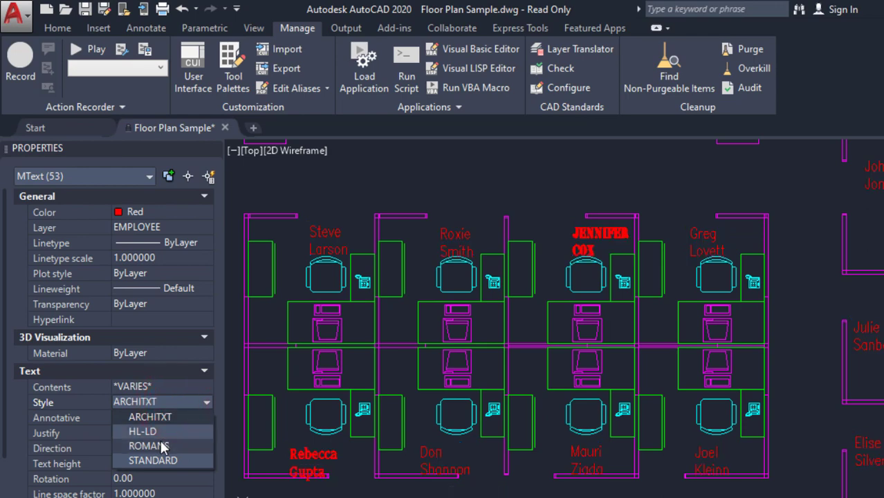
left_click(160, 444)
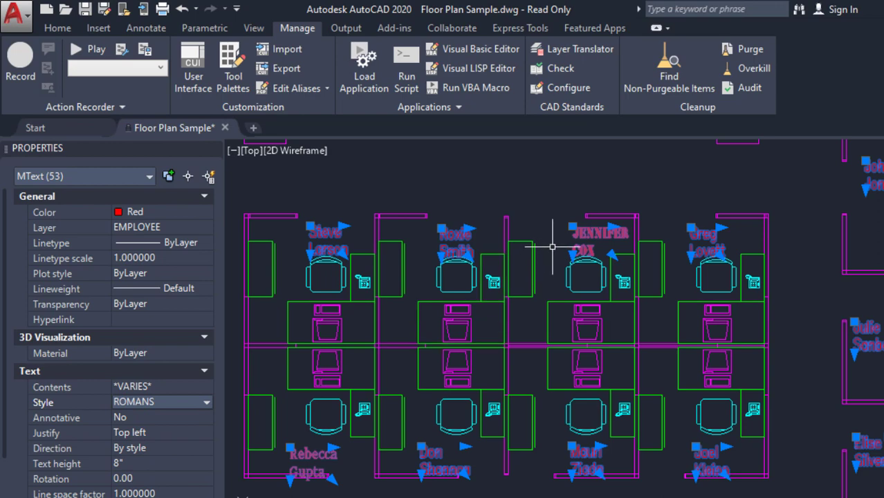
key("Escape")
left_click(606, 226)
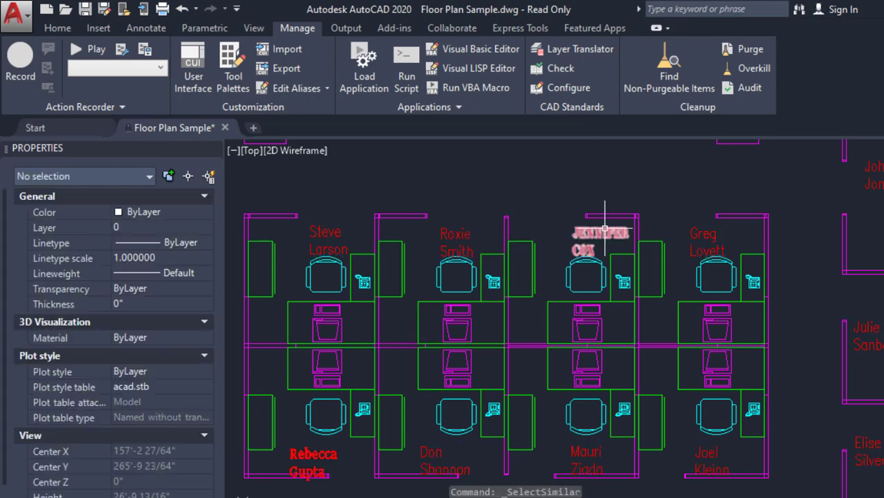
left_click(605, 230)
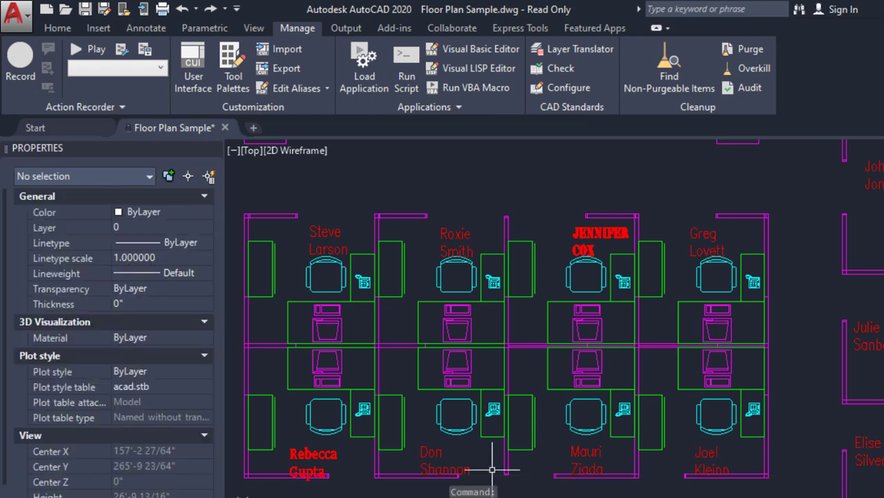
Run SMT on the Stencil and Sitka Small labels, stripping font overrides but keeping height.
key("Escape")
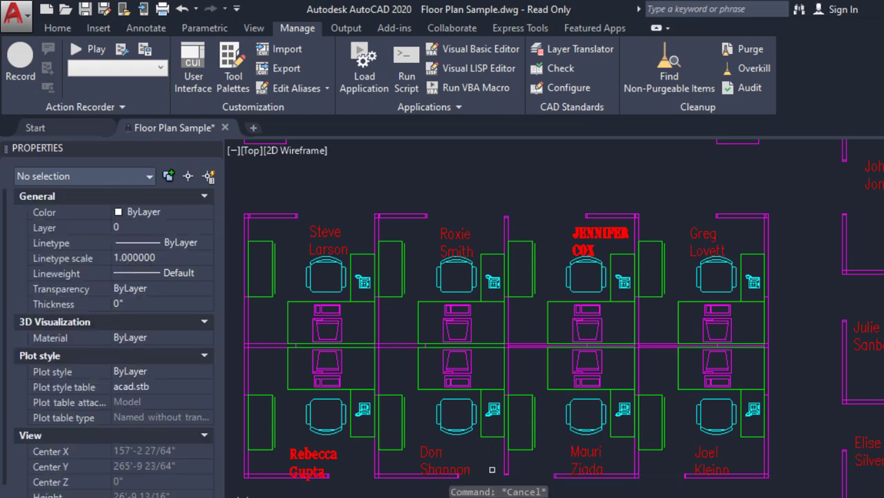
type("smt")
key("Return")
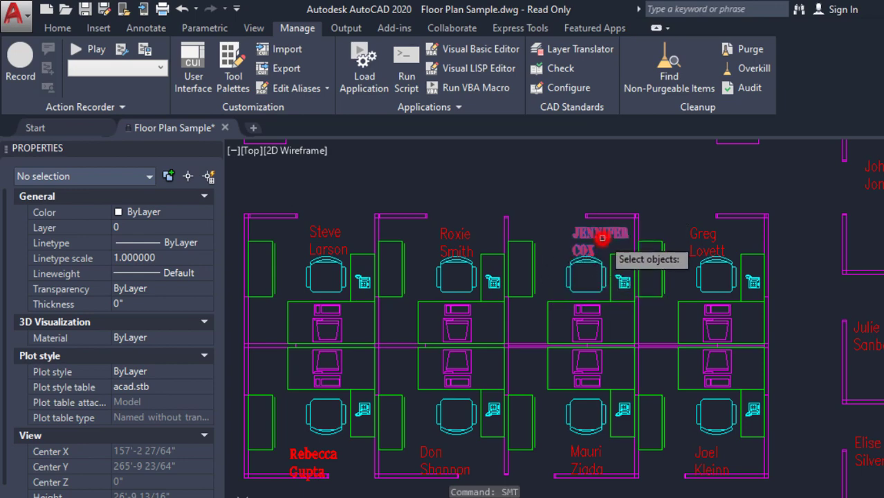
left_click(602, 238)
left_click(295, 453)
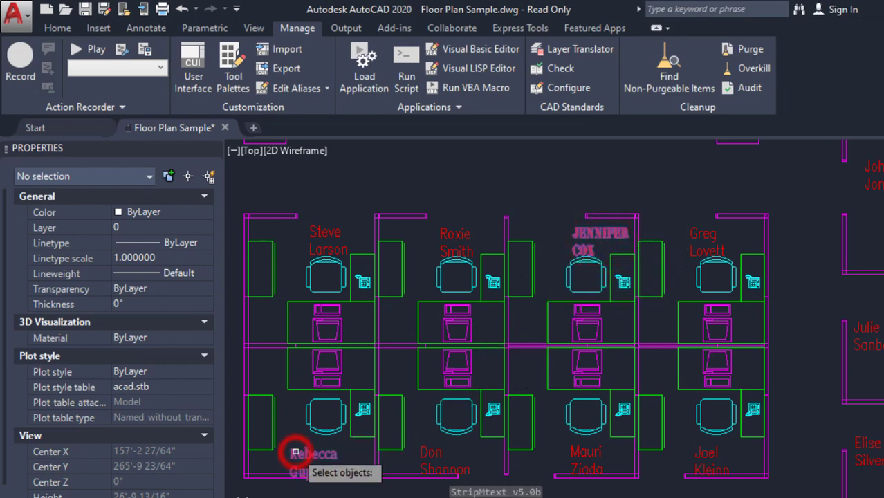
key("Return")
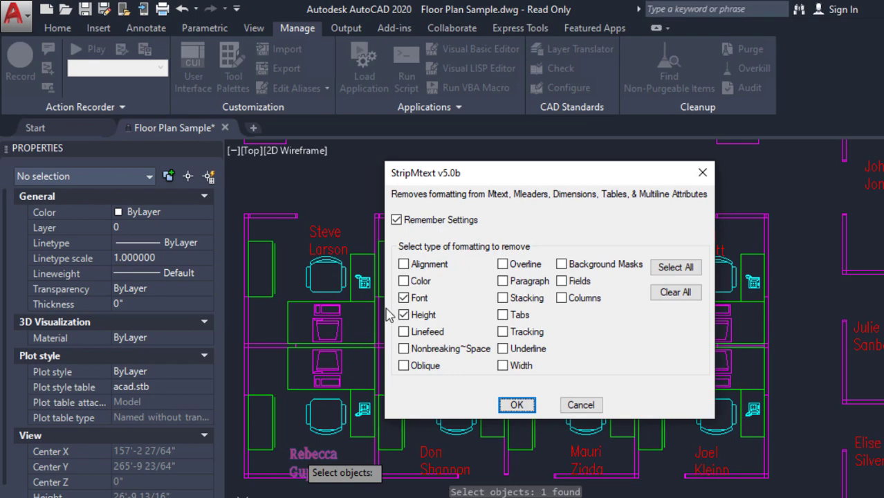
left_click(404, 315)
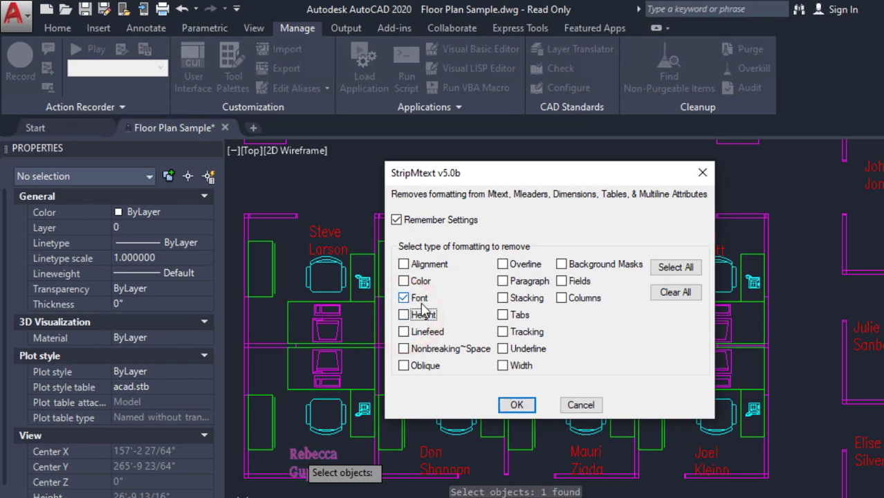
left_click(517, 405)
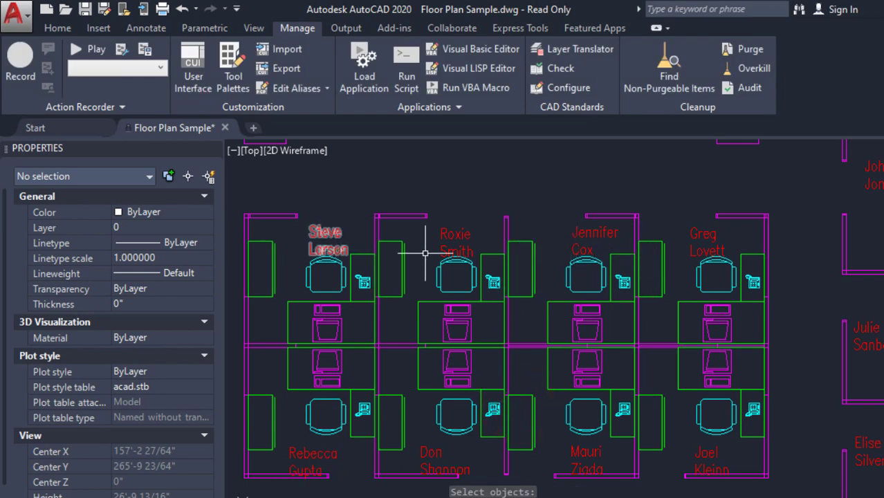
key("Return")
left_click(455, 237)
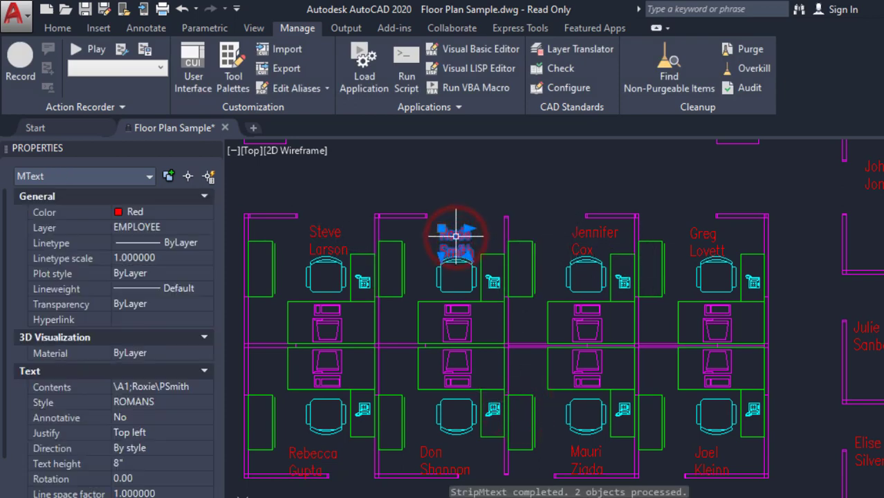
Select all similar name labels and switch their text style from ROMANS to ARCHITXT.
right_click(456, 237)
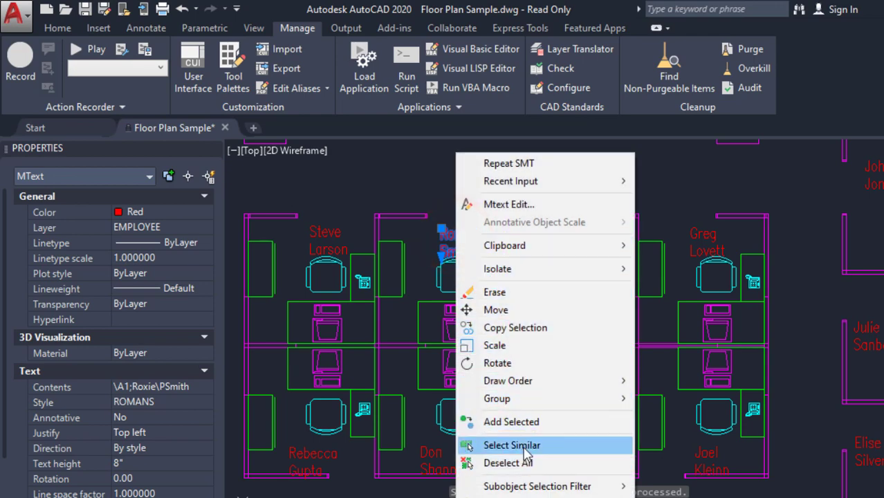
left_click(524, 448)
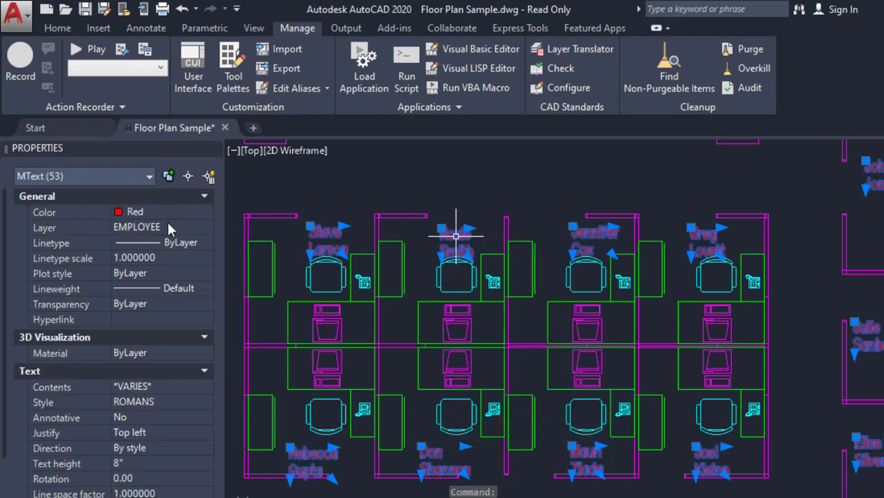
left_click(171, 208)
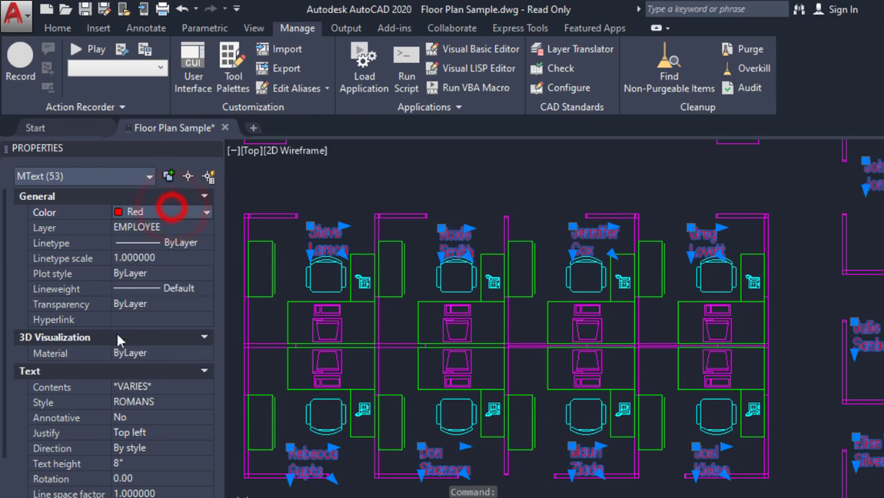
left_click(151, 398)
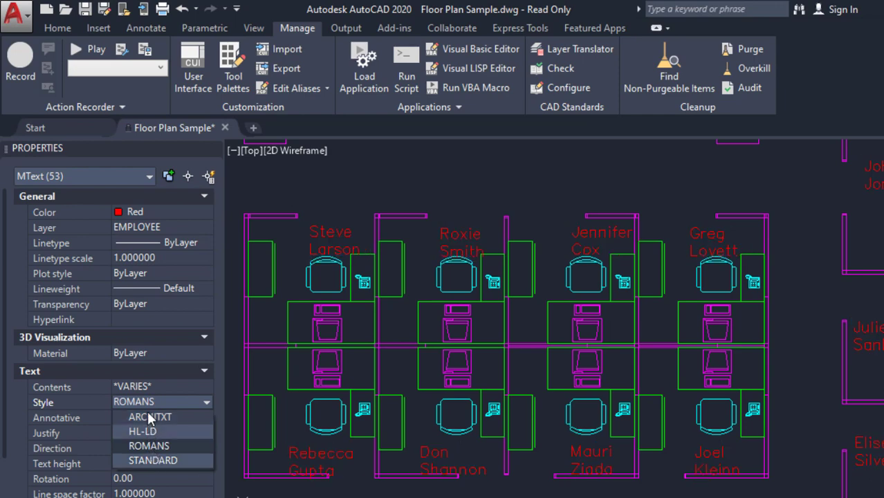
left_click(148, 418)
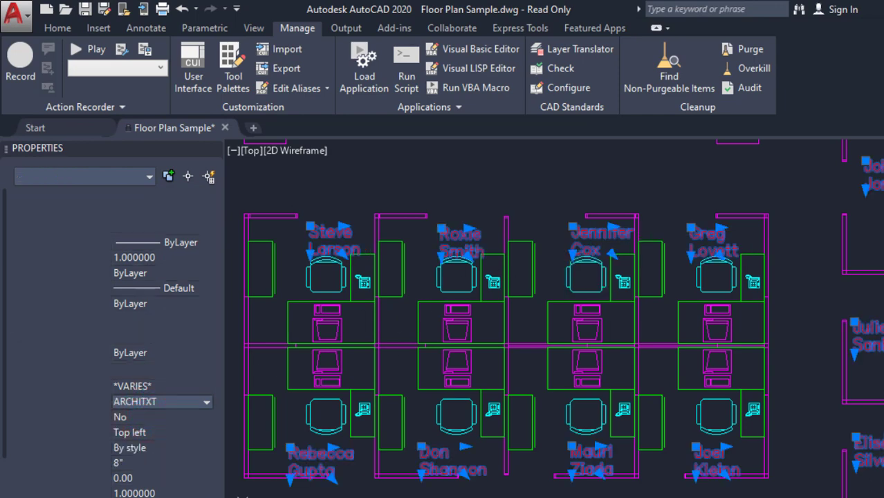
key("Escape")
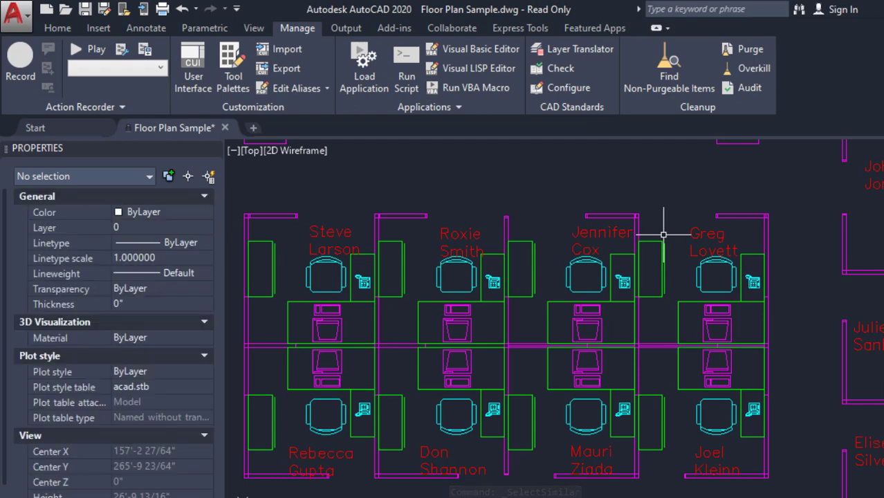